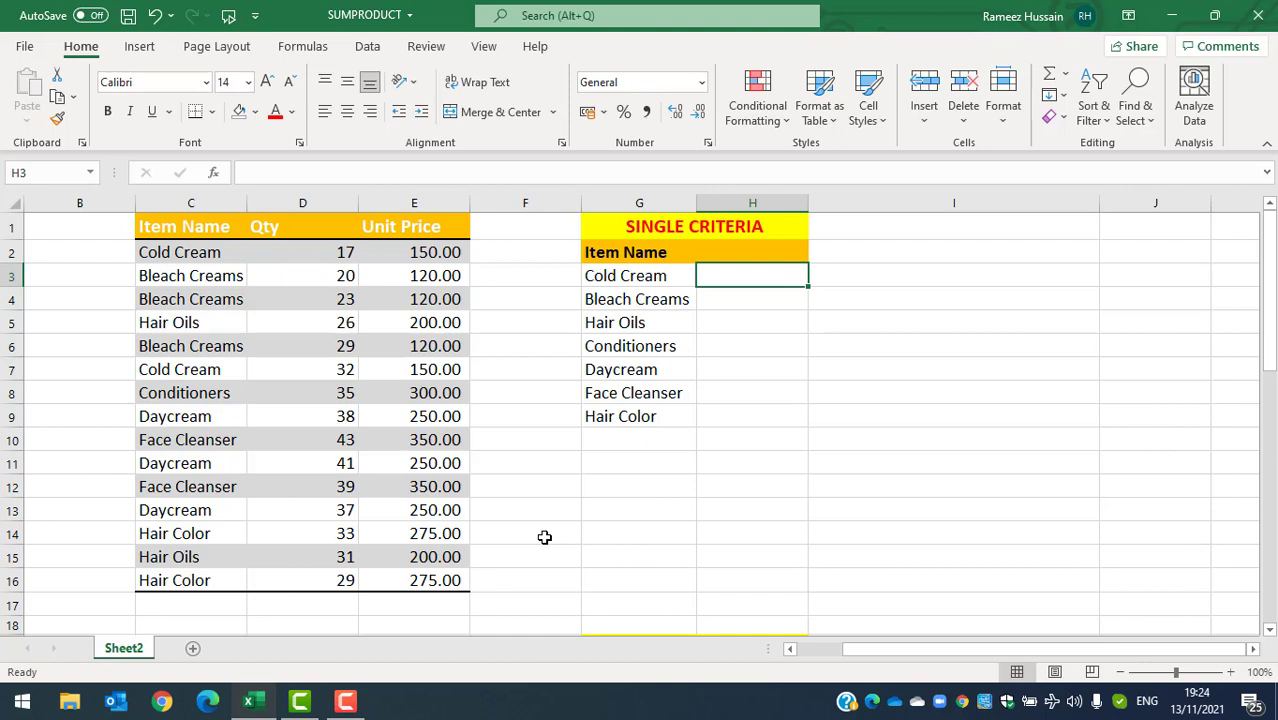
Calculate the overall Qty times Unit Price total in H3 with =SUMPRODUCT(D2:D16,E2:E16), and clear the cell again.
{"action": "left_click", "coordinate": [652, 281]}
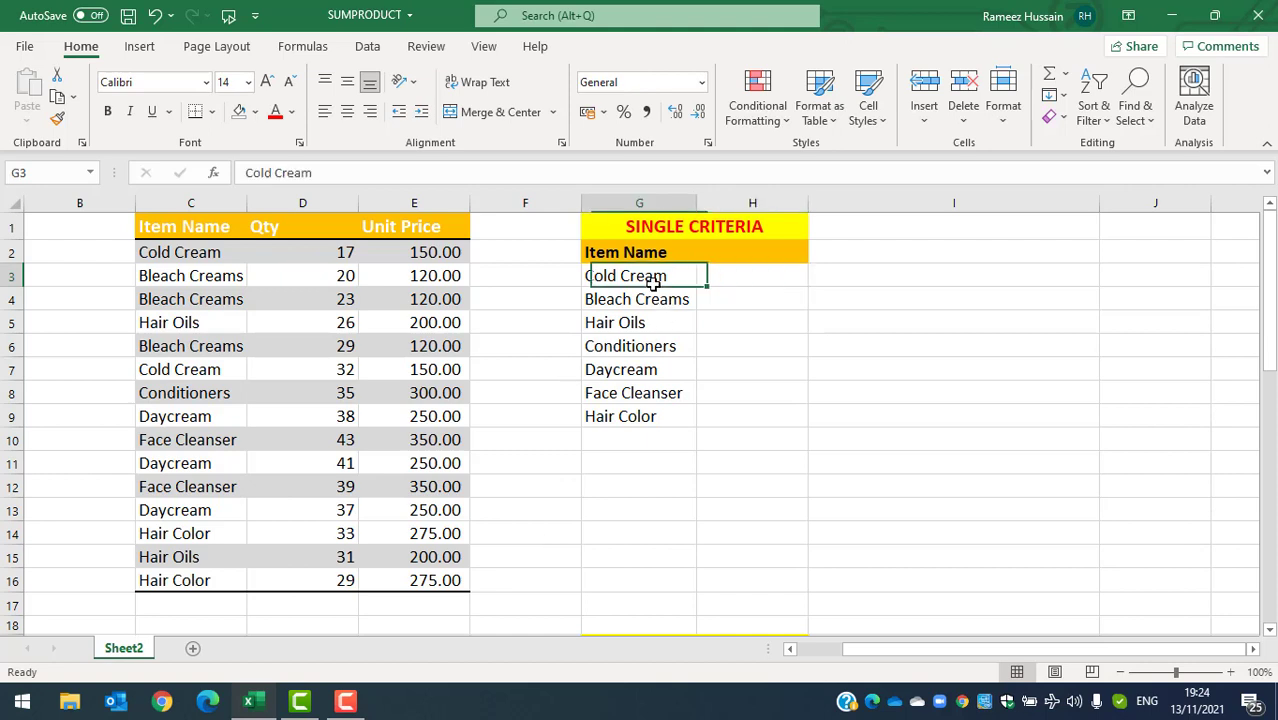
{"action": "key", "text": "Down"}
{"action": "key", "text": "Down"}
{"action": "left_click", "coordinate": [745, 278]}
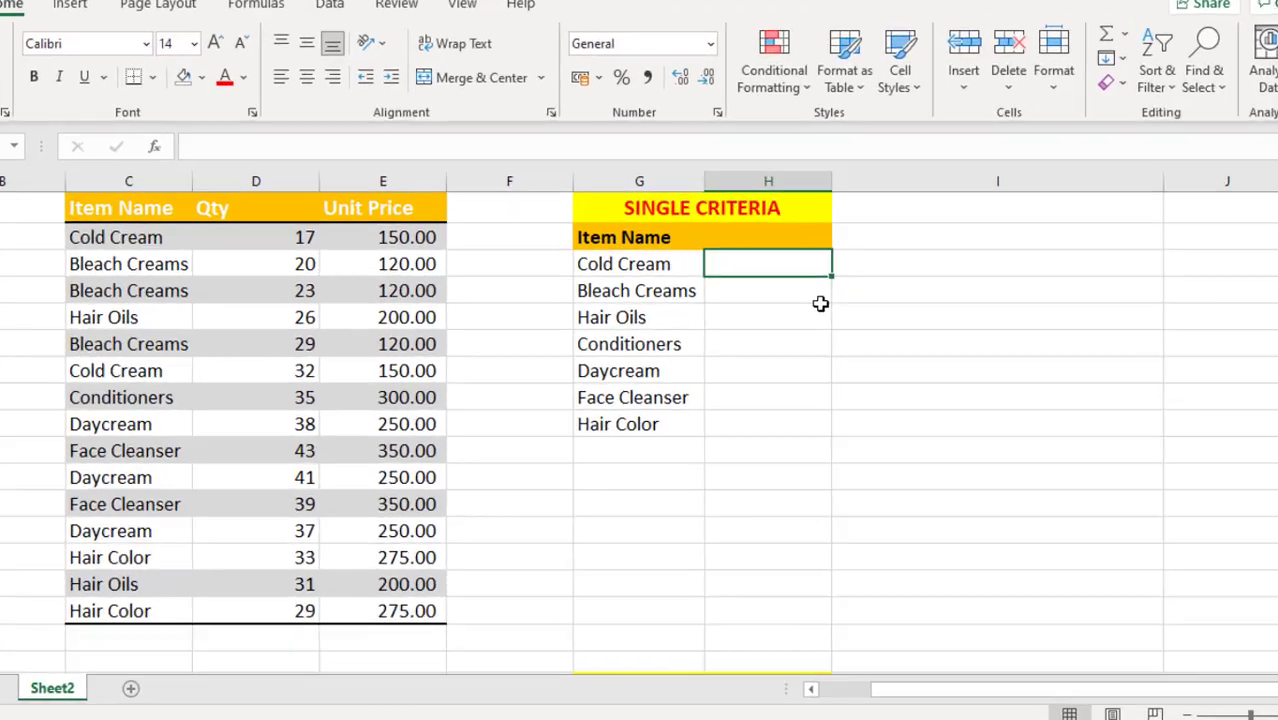
{"action": "type", "text": "=sumprod"}
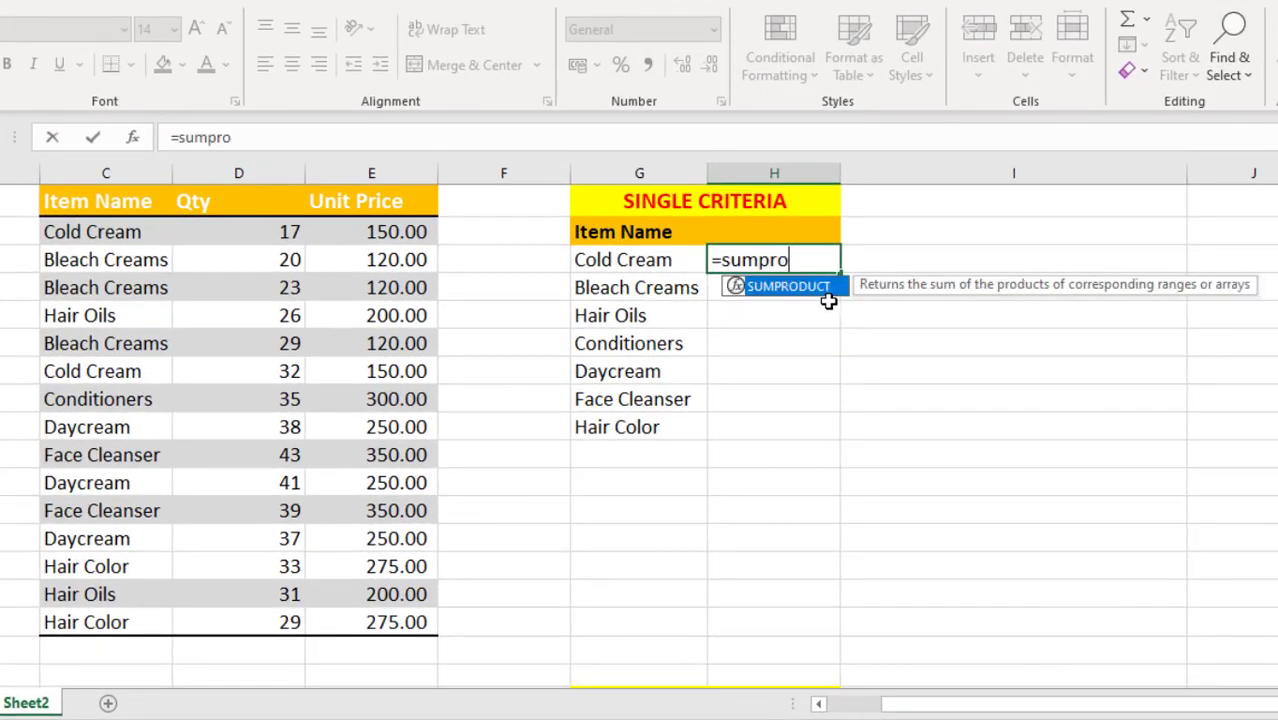
{"action": "key", "text": "Tab"}
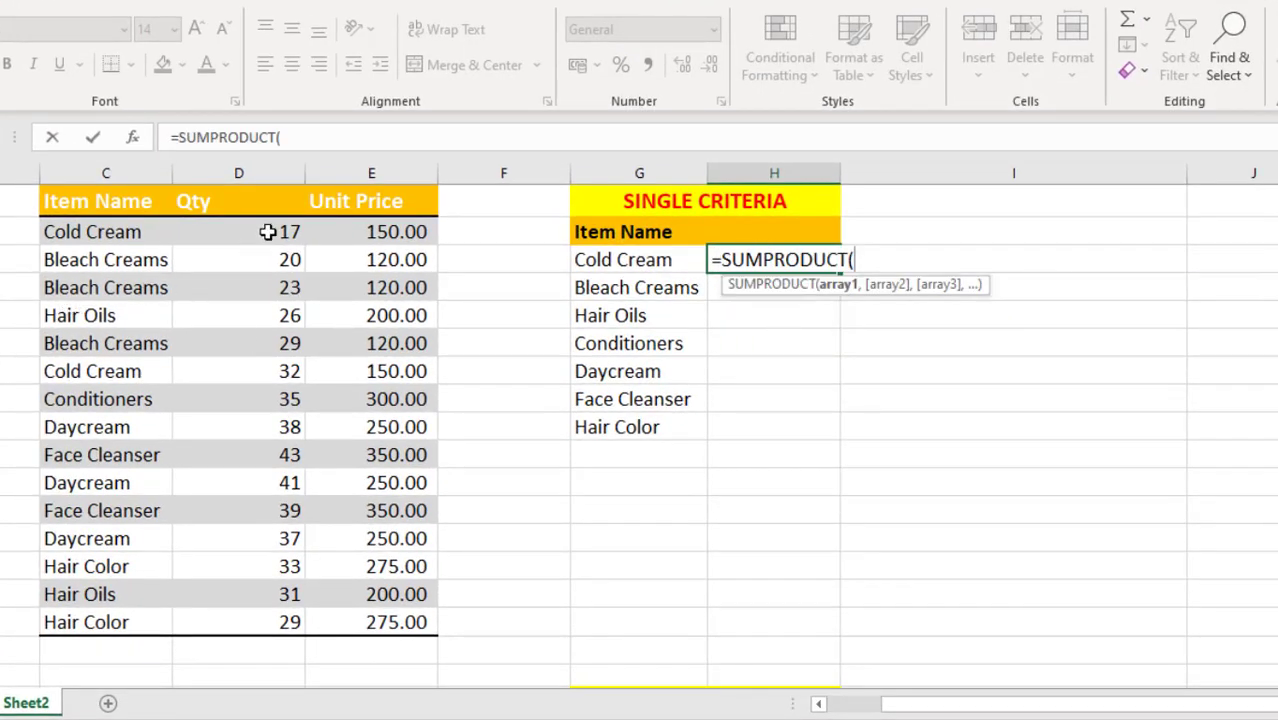
{"action": "left_click_drag", "start_coordinate": [265, 231], "coordinate": [280, 615]}
{"action": "type", "text": ","}
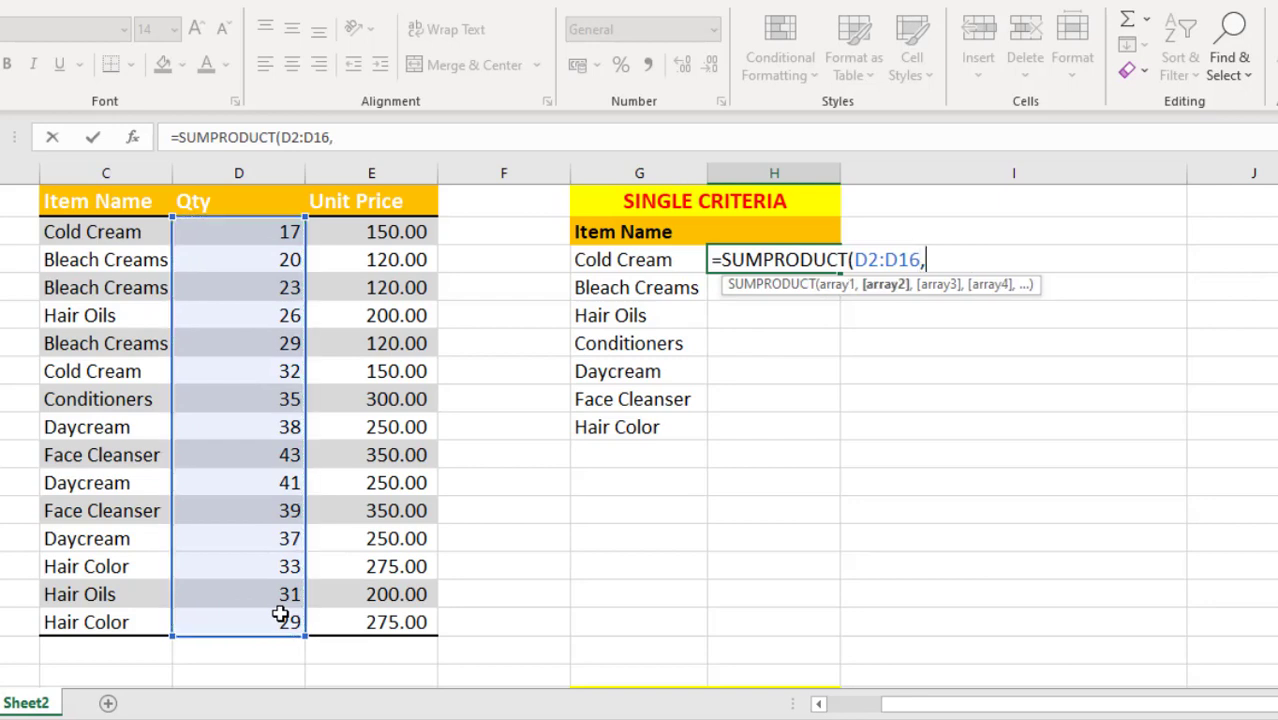
{"action": "left_click_drag", "start_coordinate": [378, 238], "coordinate": [397, 627]}
{"action": "type", "text": ")"}
{"action": "key", "text": "Return"}
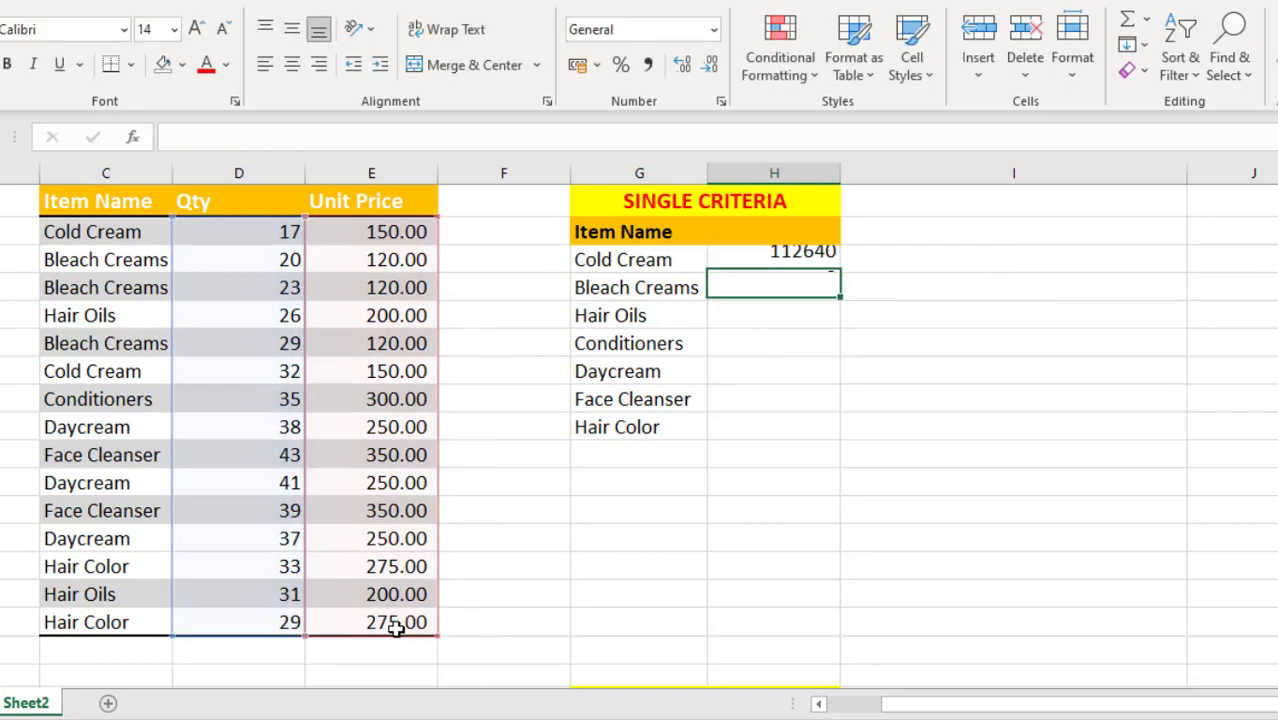
{"action": "key", "text": "Up"}
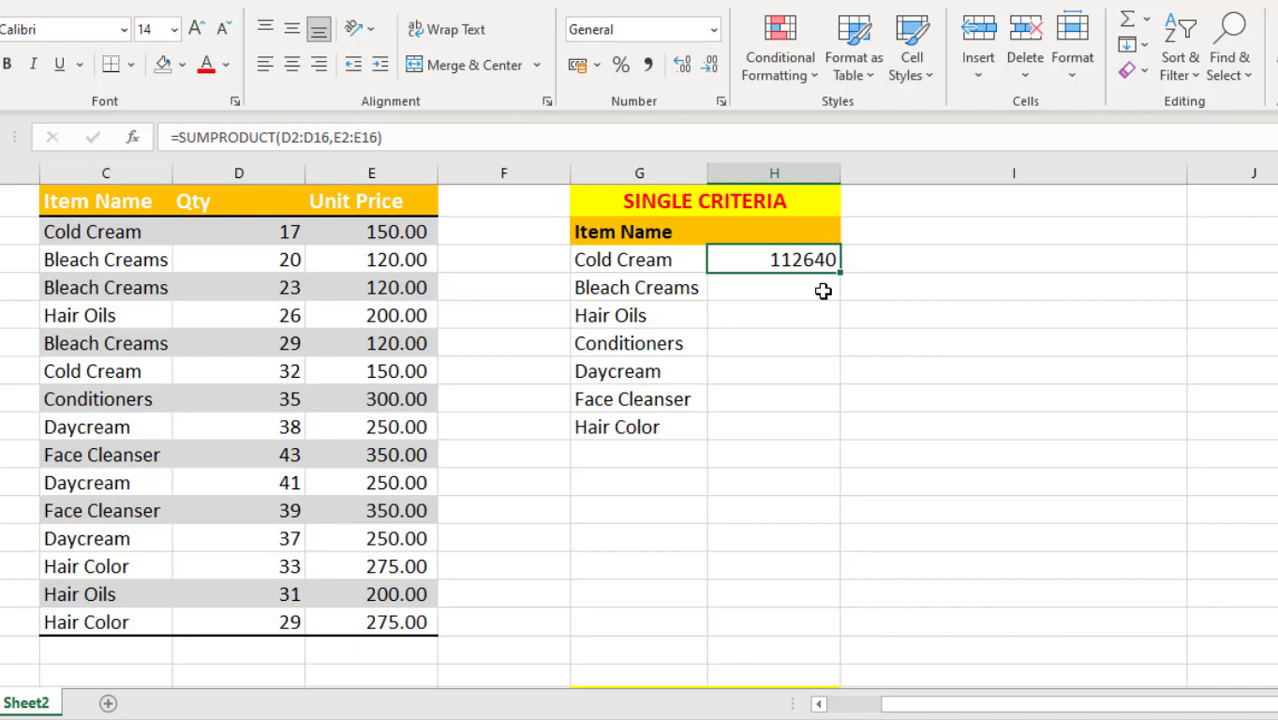
{"action": "key", "text": "Delete"}
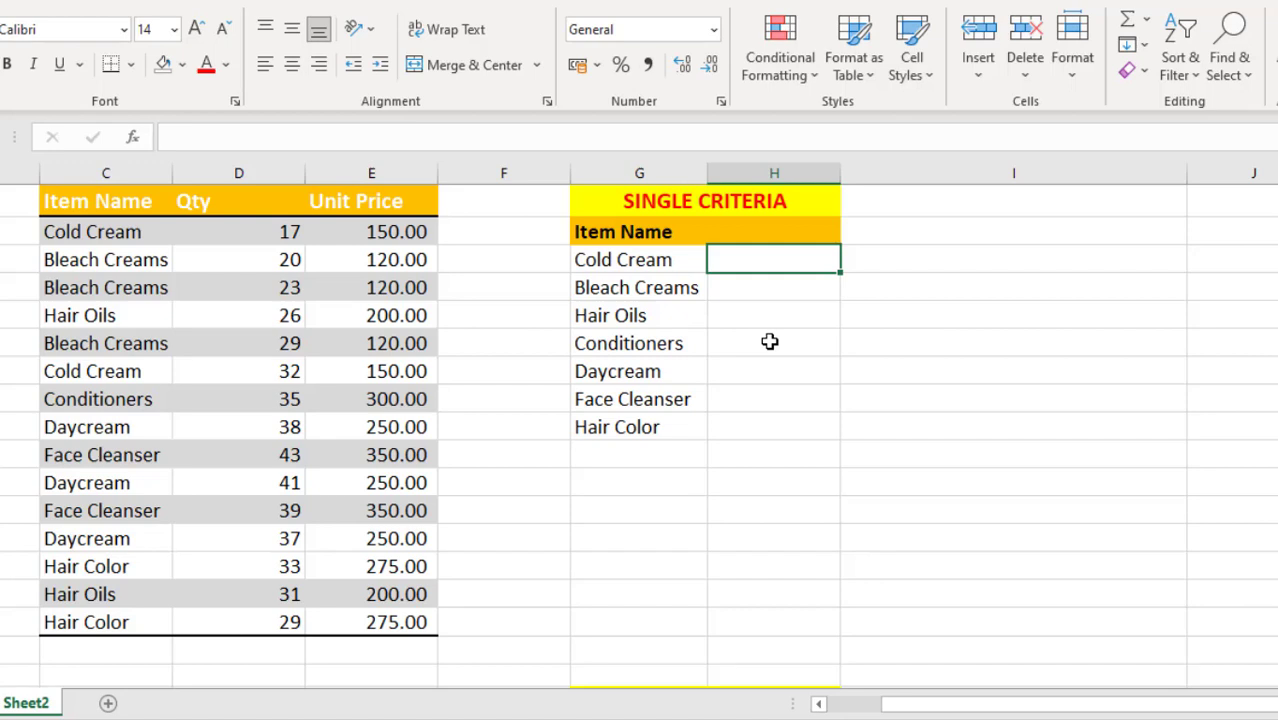
Start a SUMPRODUCT formula in H3 with the condition (C2:C16=G3), matching the item names to Cold Cream.
{"action": "type", "text": "=sumpr"}
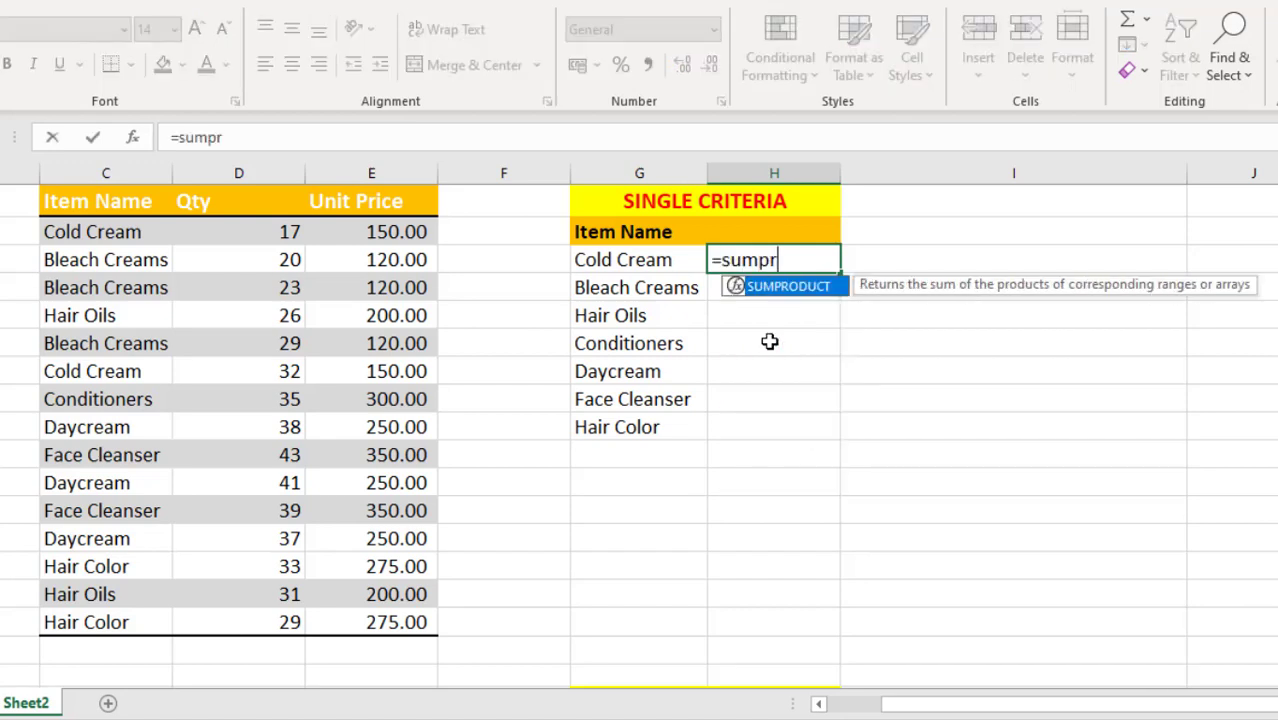
{"action": "type", "text": "oduct"}
{"action": "key", "text": "Tab"}
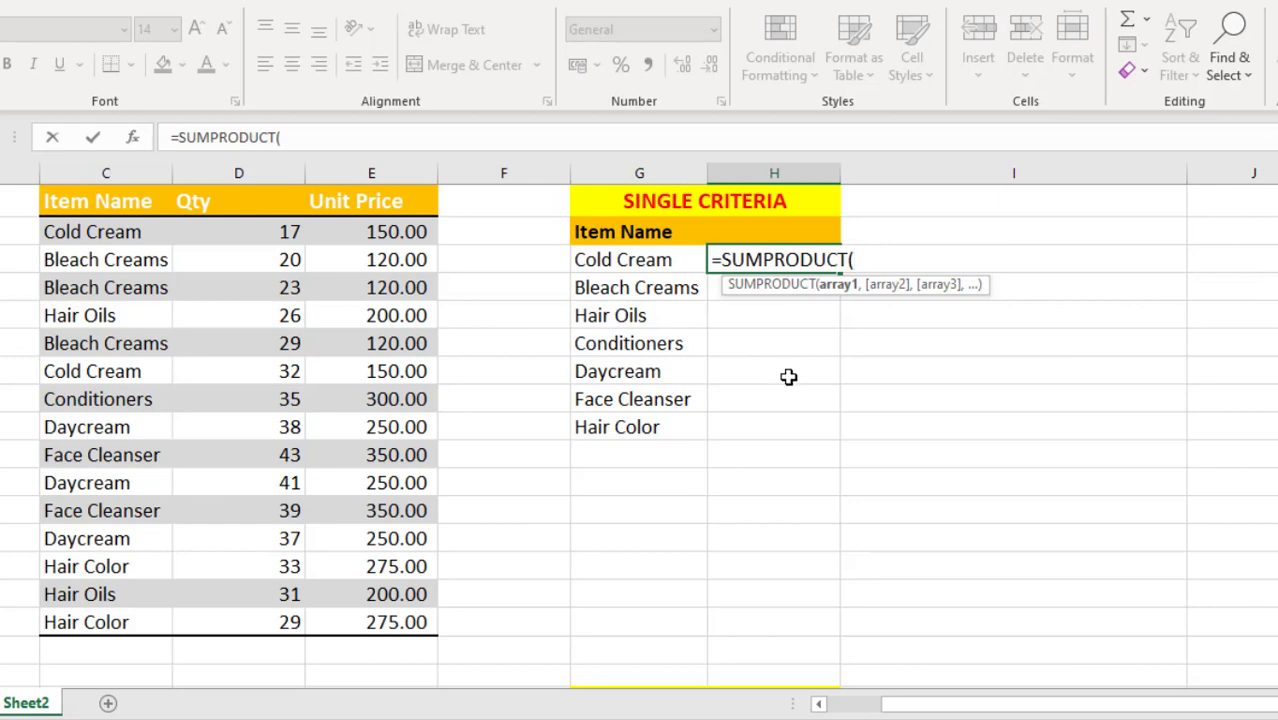
{"action": "type", "text": "("}
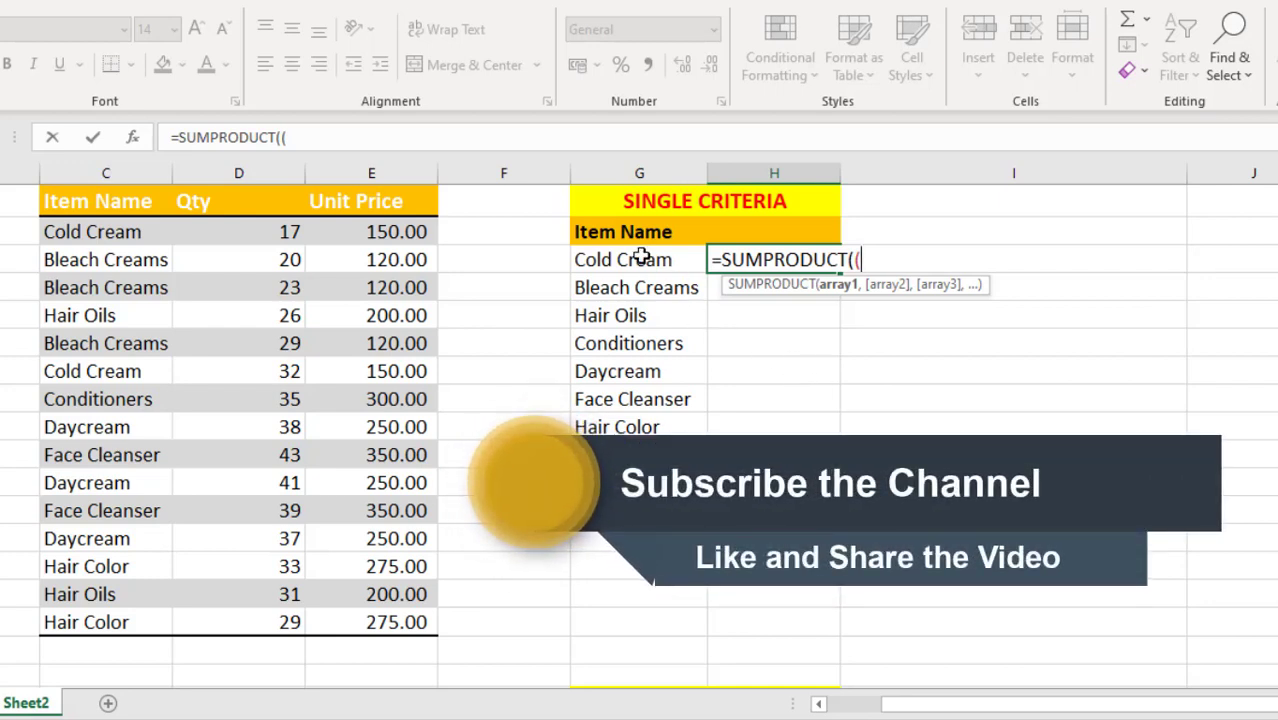
{"action": "left_click_drag", "start_coordinate": [94, 240], "coordinate": [131, 612]}
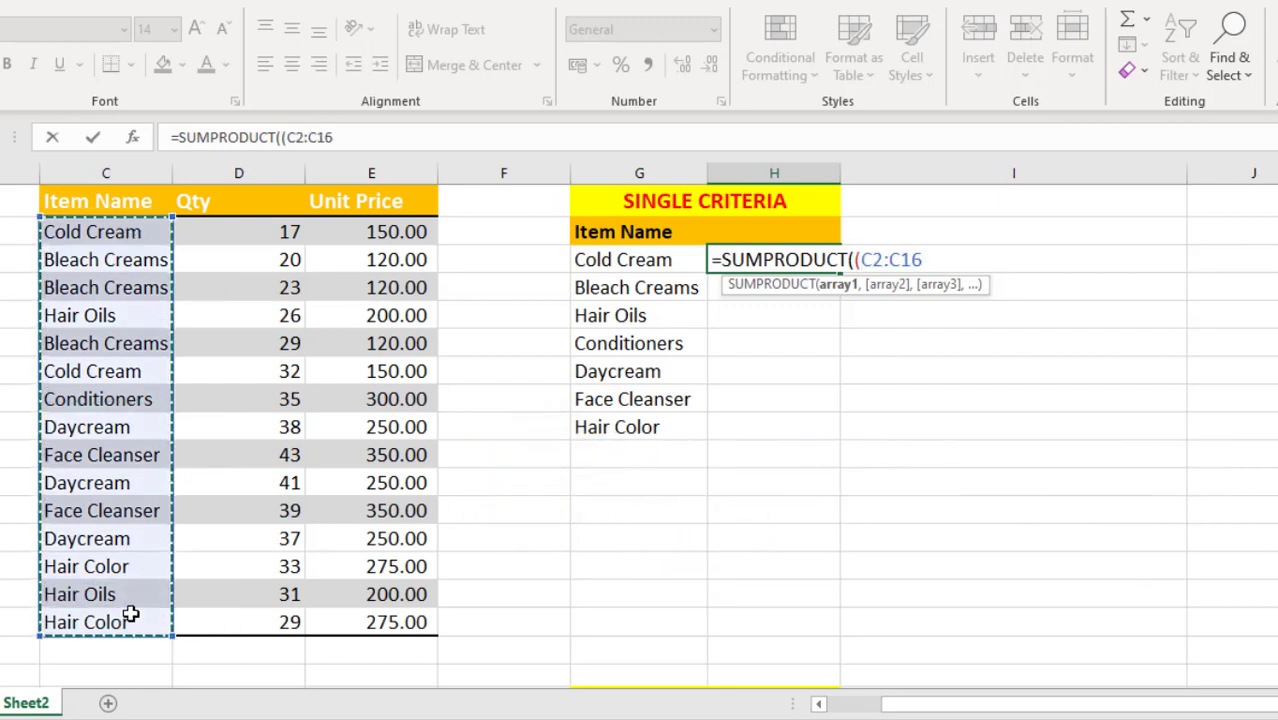
{"action": "type", "text": "="}
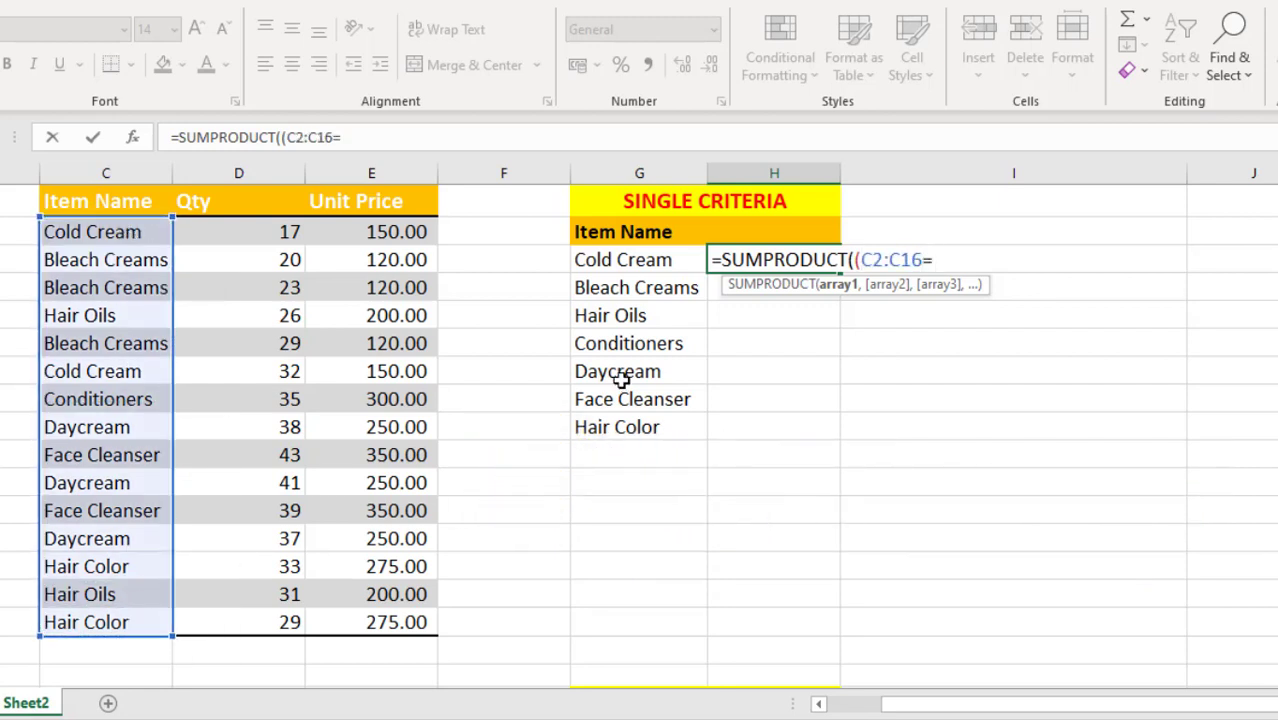
{"action": "left_click", "coordinate": [655, 259]}
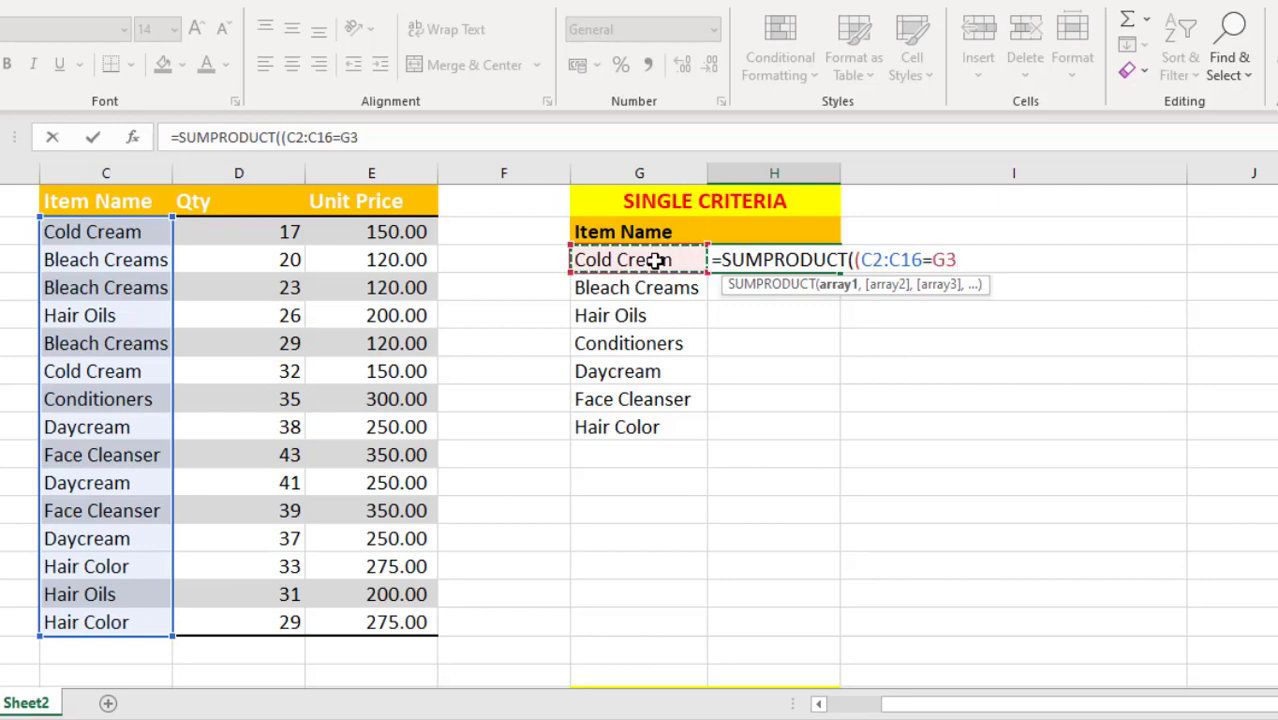
{"action": "type", "text": ")"}
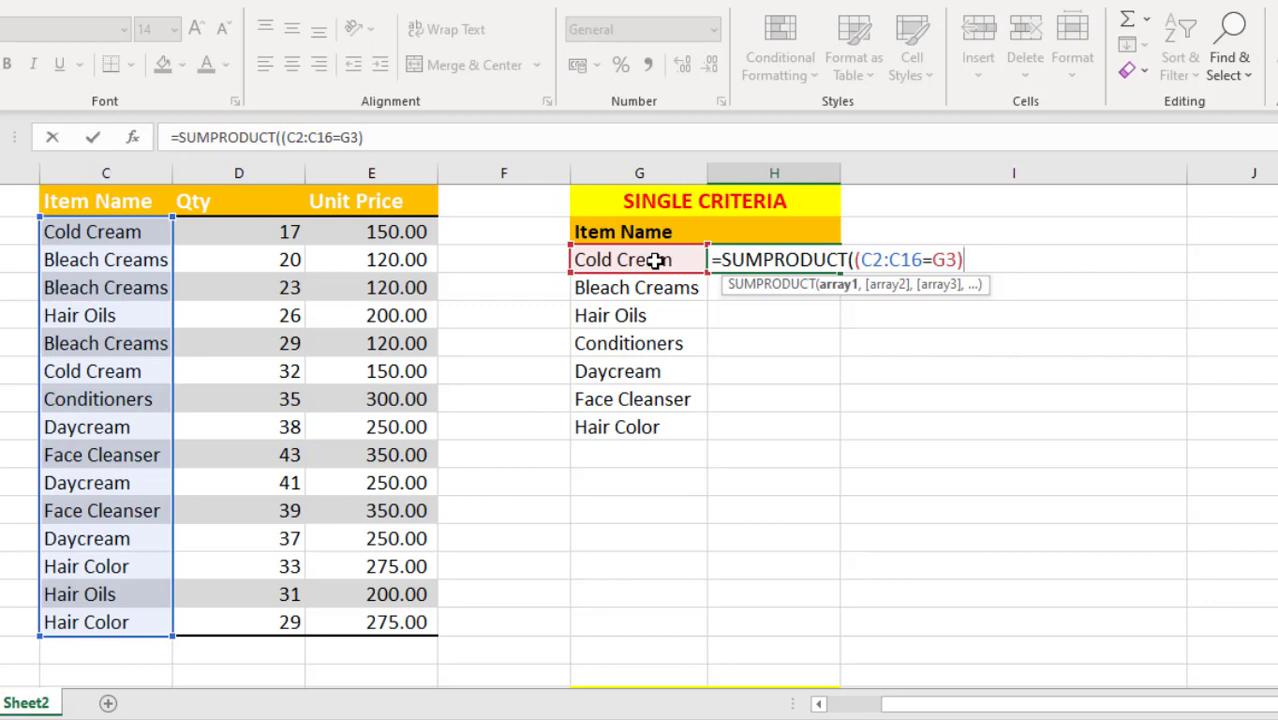
Complete the H3 formula by multiplying the condition by D2:D16 and adding E2:E16 as the second array.
{"action": "type", "text": "*"}
{"action": "left_click_drag", "start_coordinate": [251, 231], "coordinate": [253, 629]}
{"action": "type", "text": ","}
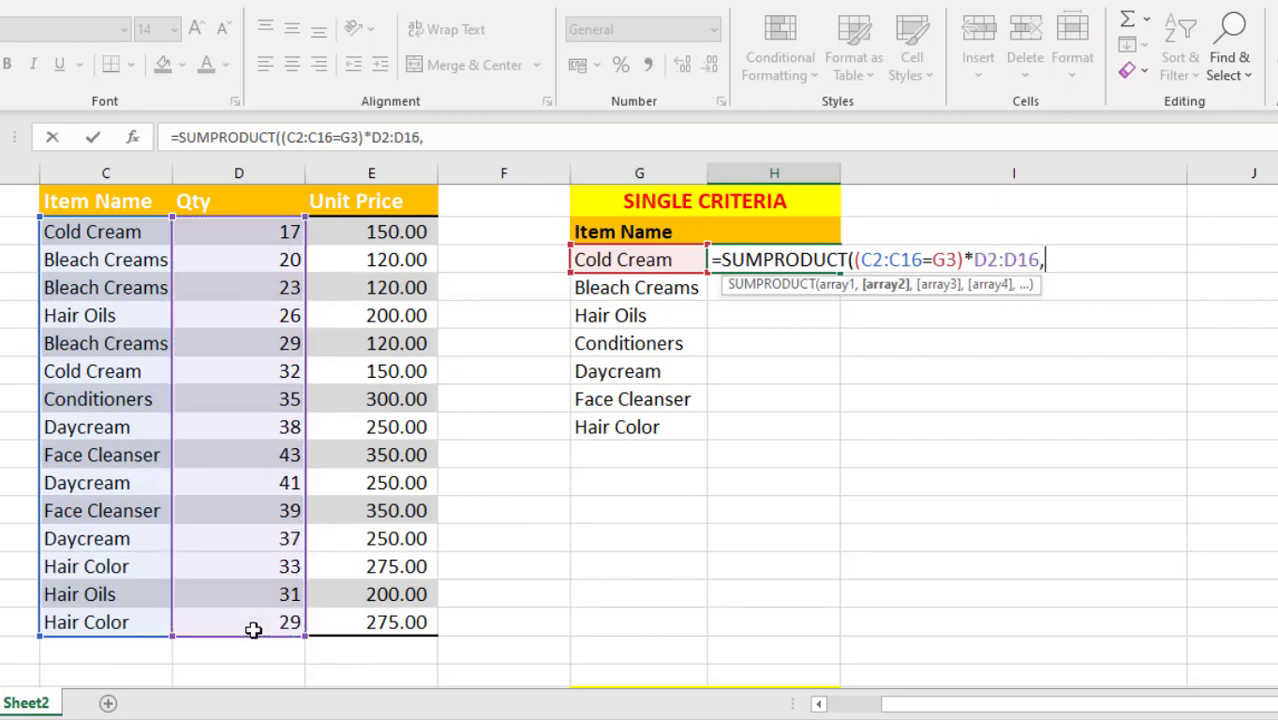
{"action": "left_click", "coordinate": [390, 232]}
{"action": "left_click_drag", "start_coordinate": [390, 310], "coordinate": [390, 620]}
{"action": "type", "text": ")"}
{"action": "key", "text": "Return"}
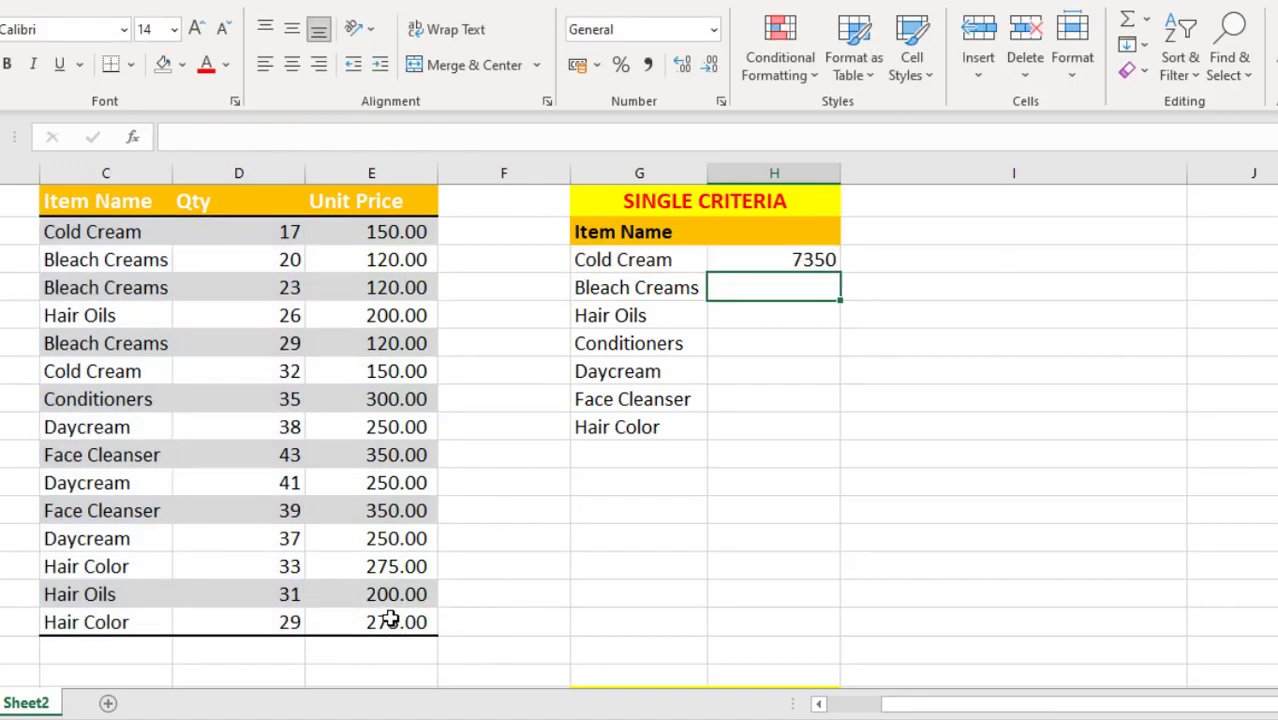
Fill the H3 formula down to H5 and inspect the ranges referenced in H4 and H5.
{"action": "key", "text": "Up"}
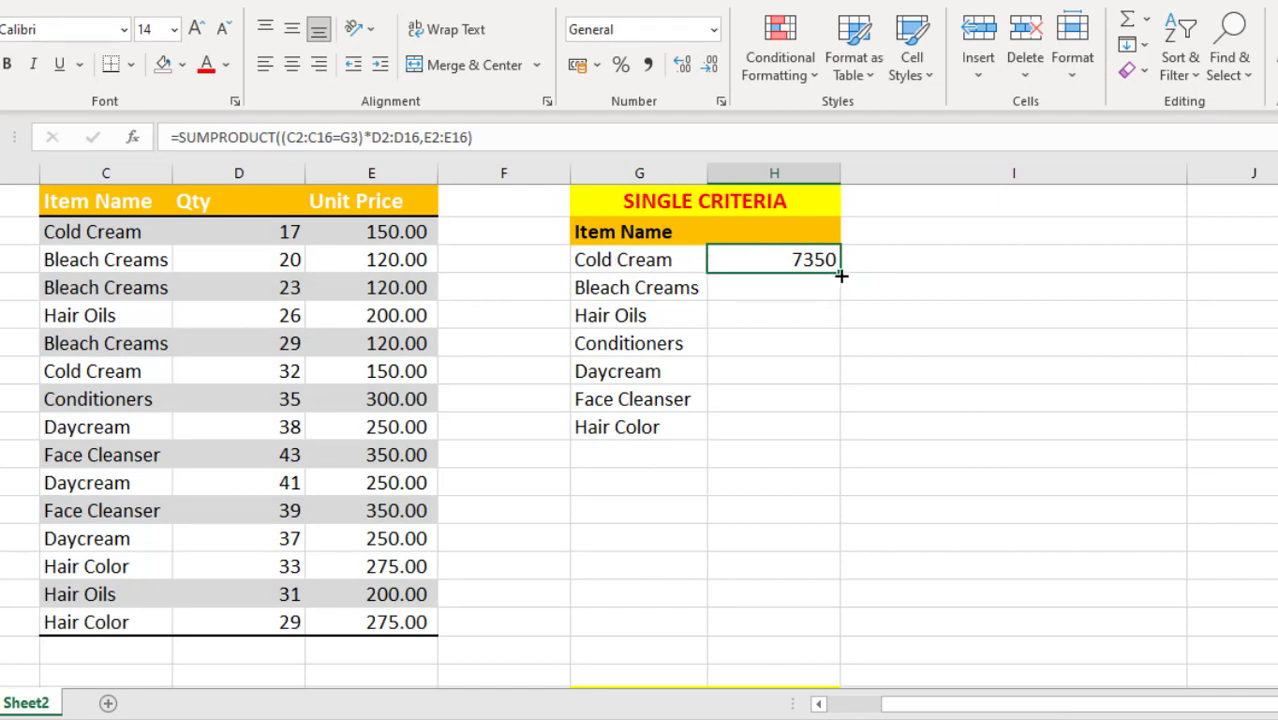
{"action": "left_click_drag", "start_coordinate": [841, 276], "coordinate": [834, 323]}
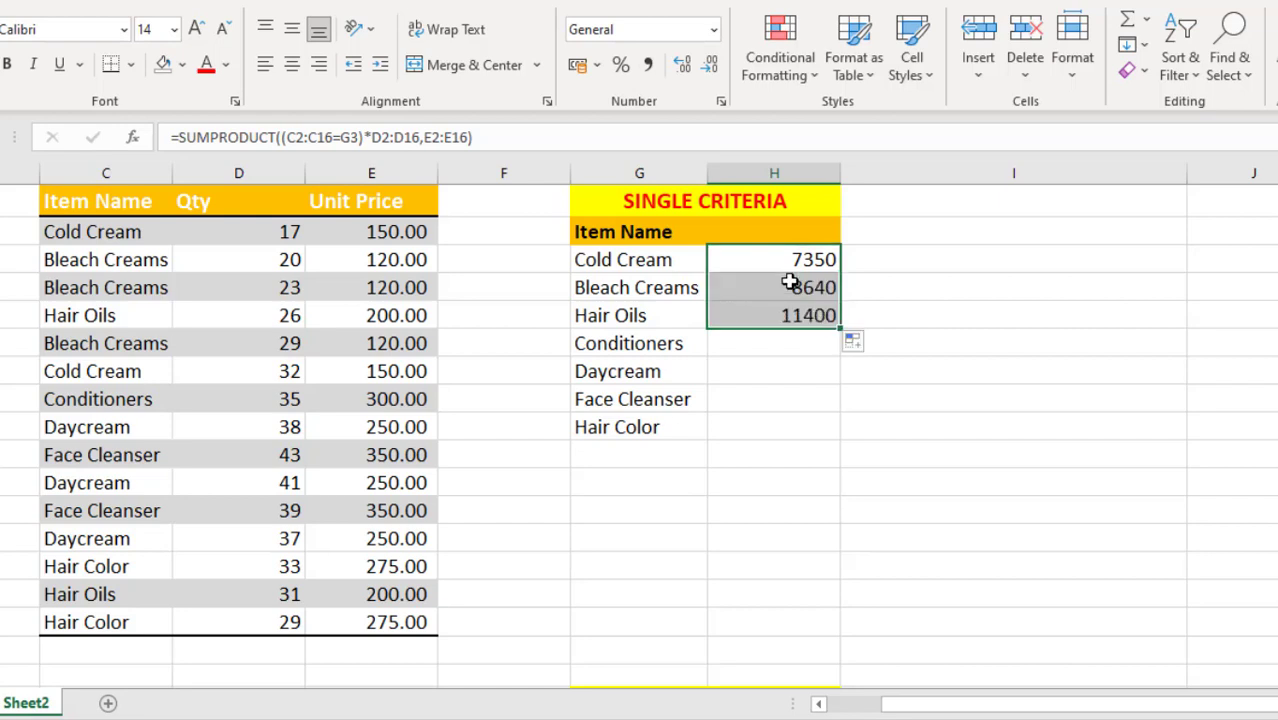
{"action": "double_click", "coordinate": [788, 287]}
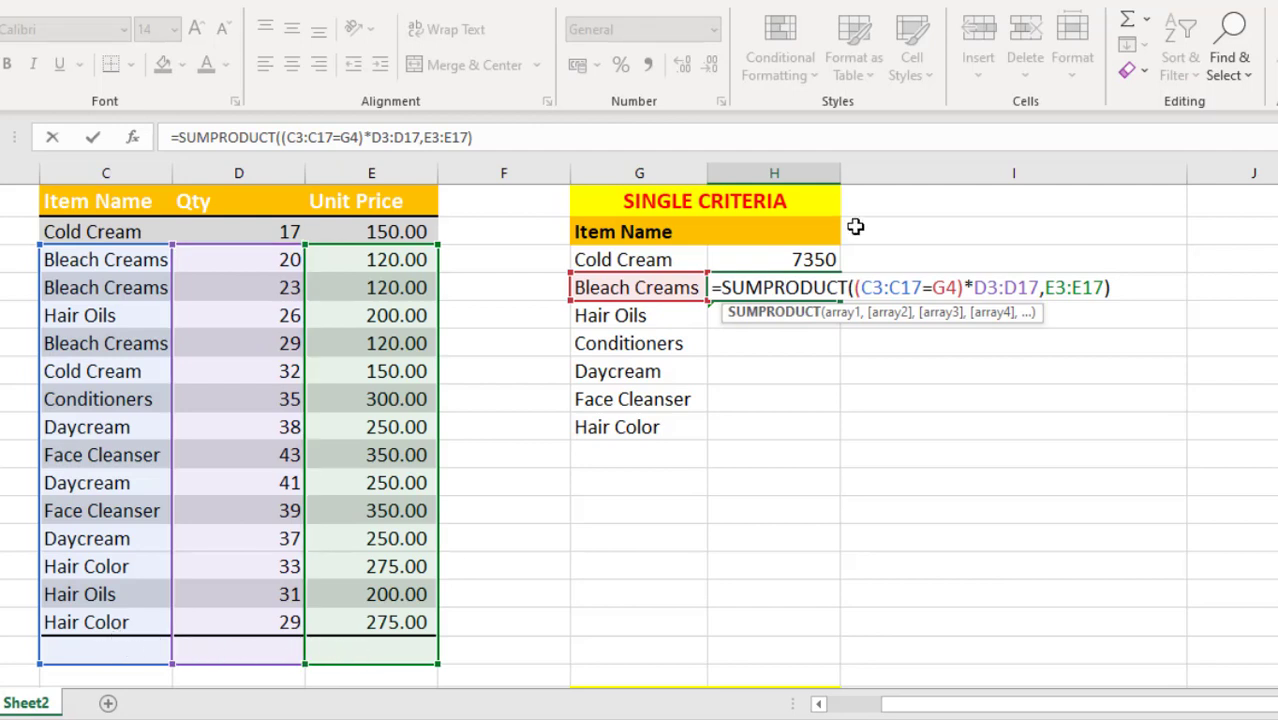
{"action": "left_click", "coordinate": [779, 430]}
{"action": "double_click", "coordinate": [779, 316]}
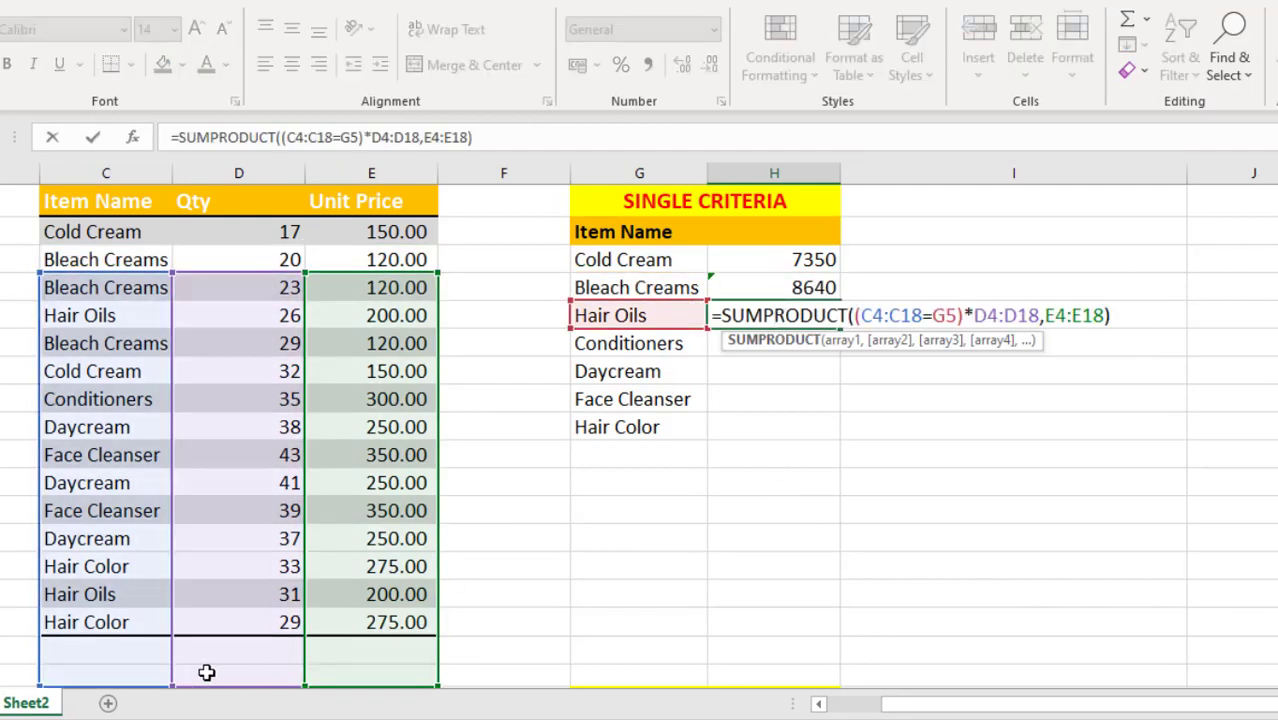
{"action": "left_click", "coordinate": [770, 259]}
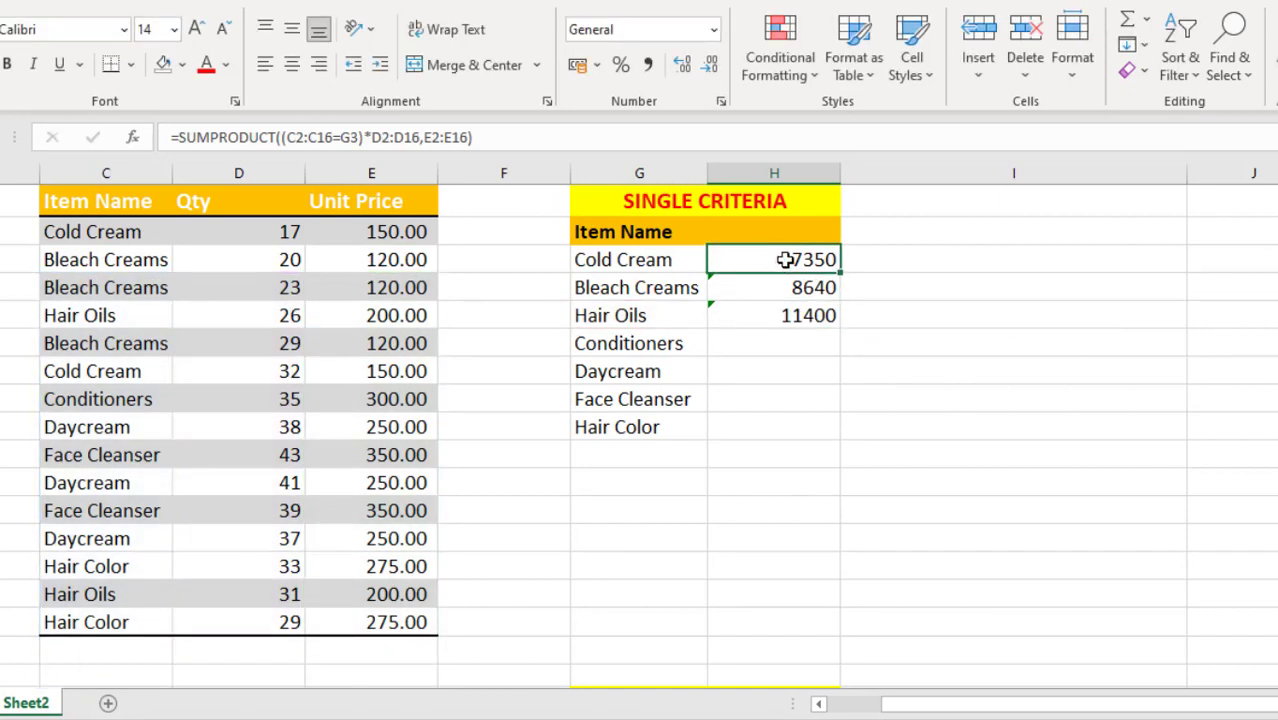
Make the ranges in the H3 formula absolute: $C$2:$C$16, $D$2:$D$16 and $E$2:$E$16, keeping G3 relative.
{"action": "double_click", "coordinate": [786, 259]}
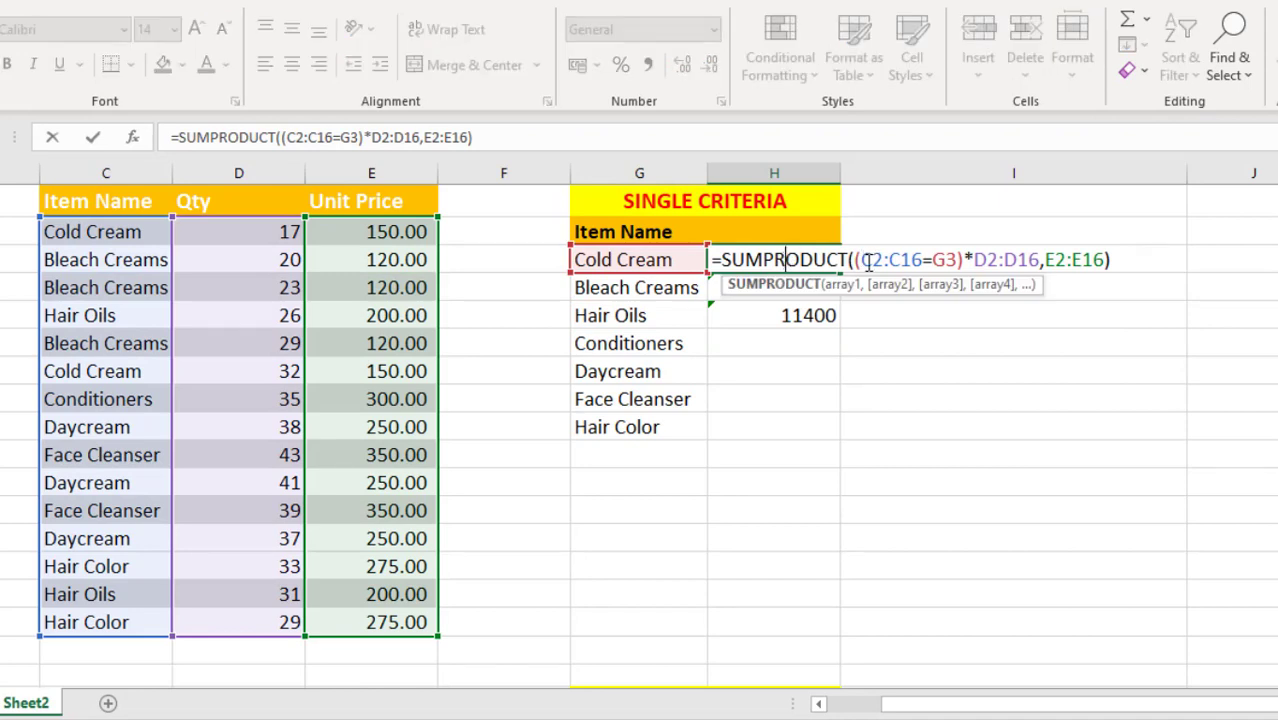
{"action": "left_click_drag", "start_coordinate": [862, 260], "coordinate": [920, 262]}
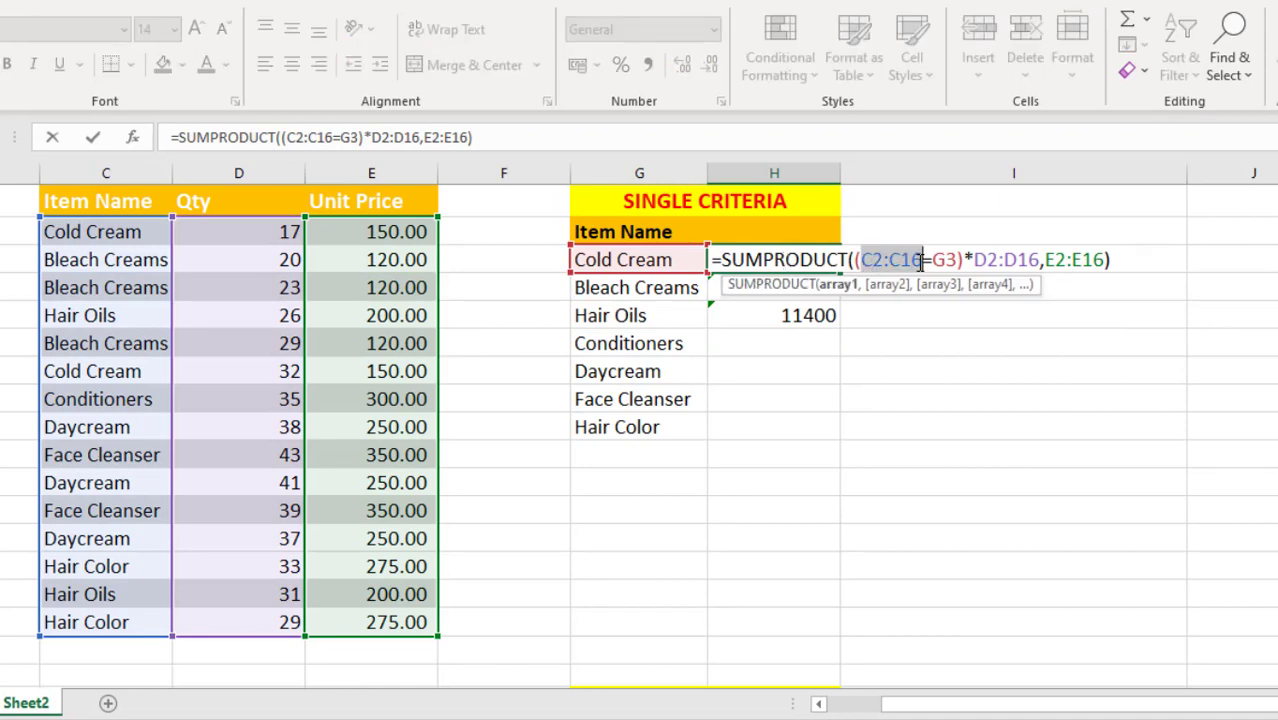
{"action": "key", "text": "F4"}
{"action": "left_click_drag", "start_coordinate": [1018, 260], "coordinate": [1194, 260]}
{"action": "key", "text": "F4"}
{"action": "key", "text": "F4"}
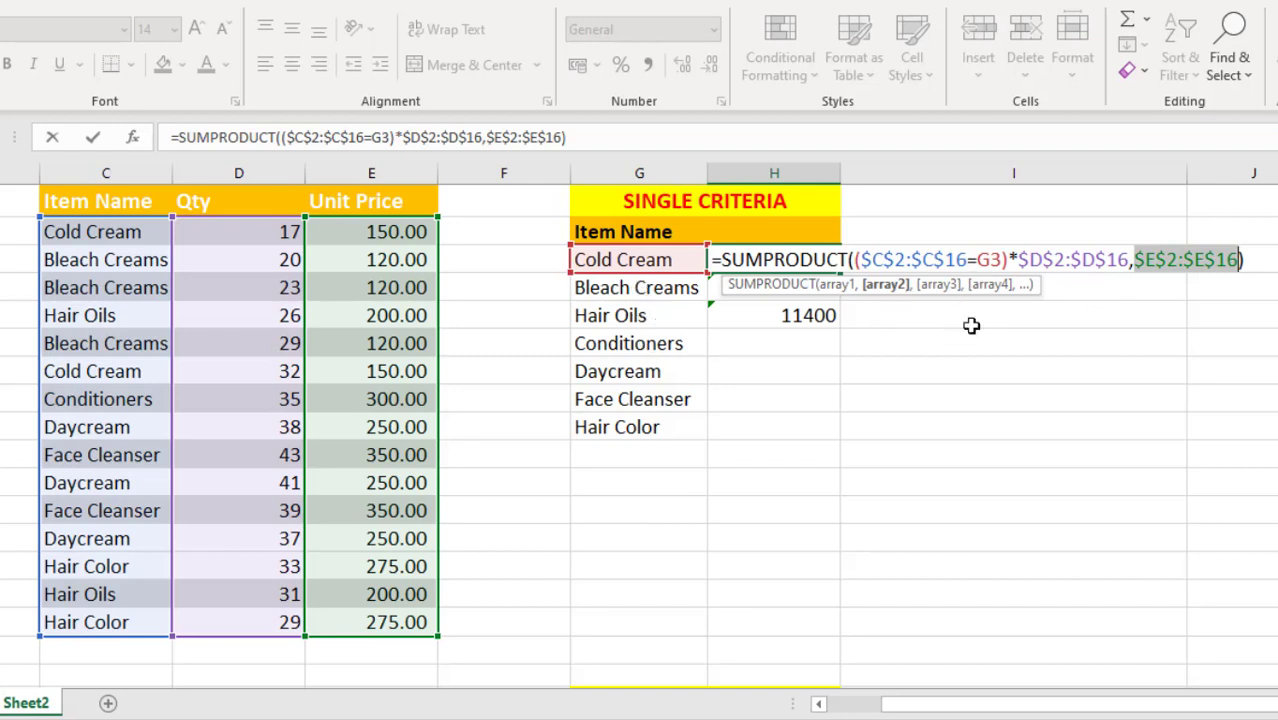
{"action": "key", "text": "Return"}
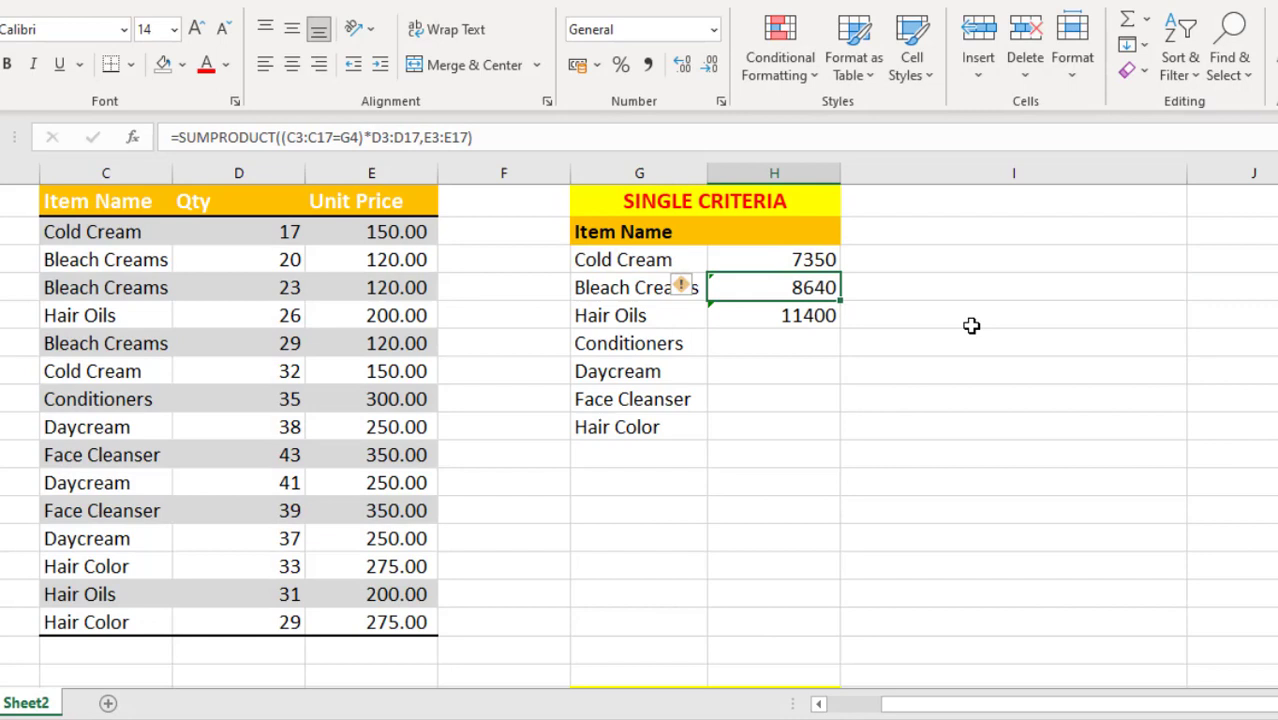
Fill the corrected H3 formula down to H9 for all listed items and check the references in H4.
{"action": "left_click", "coordinate": [836, 262]}
{"action": "double_click", "coordinate": [841, 271]}
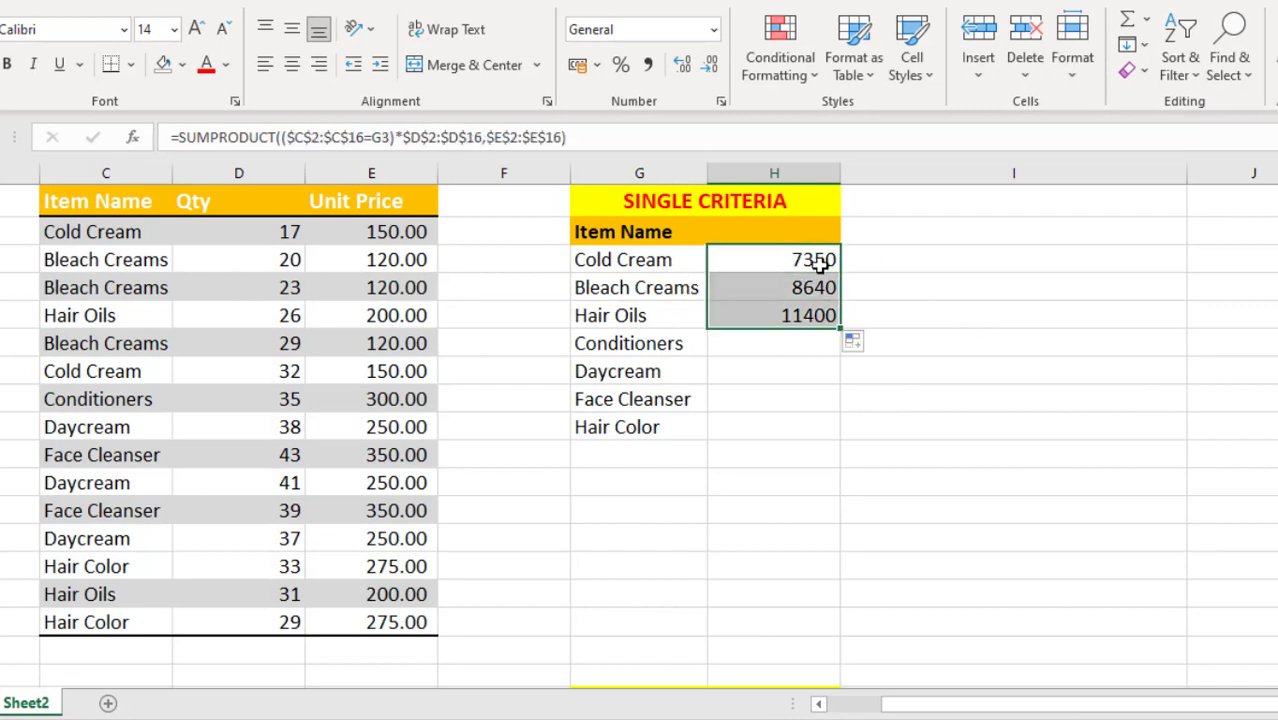
{"action": "left_click", "coordinate": [826, 259]}
{"action": "left_click_drag", "start_coordinate": [841, 272], "coordinate": [836, 433]}
{"action": "double_click", "coordinate": [799, 290]}
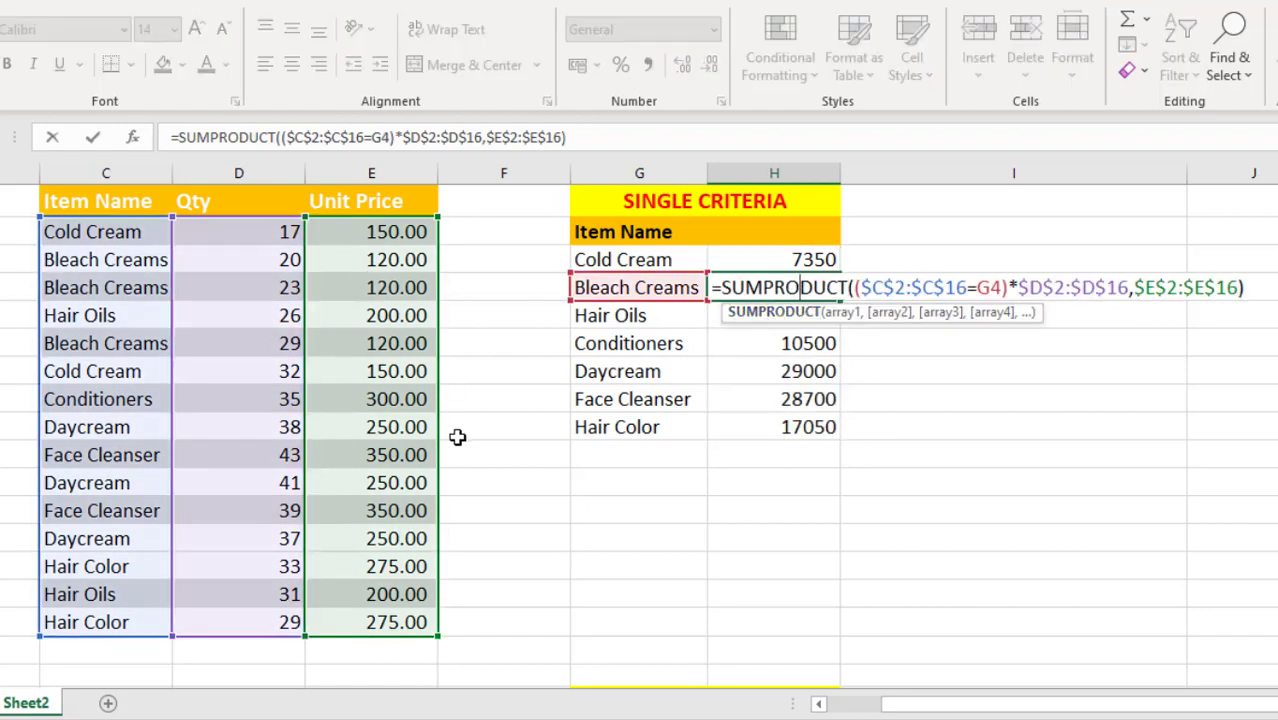
{"action": "left_click", "coordinate": [784, 428]}
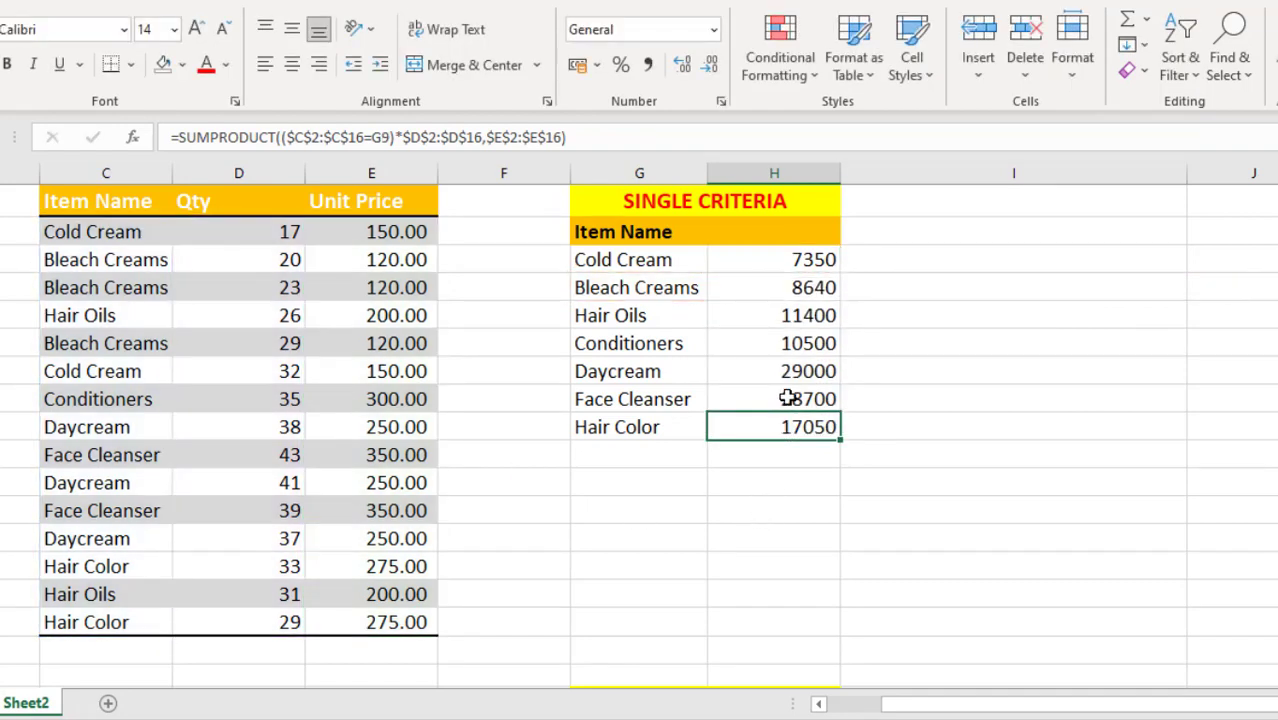
Clear all the SUMPRODUCT formulas from H3:H9.
{"action": "left_click", "coordinate": [790, 258]}
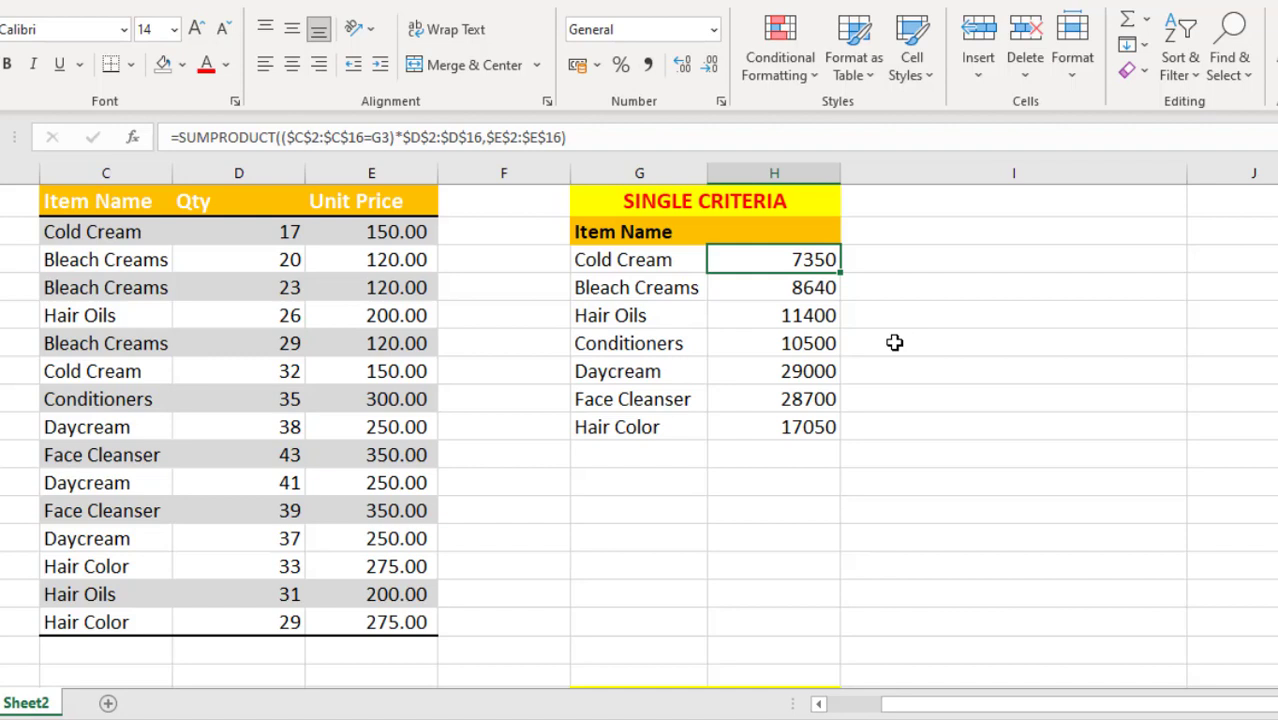
{"action": "key", "text": "shift+Down"}
{"action": "key", "text": "shift+Down"}
{"action": "key", "text": "shift+Down"}
{"action": "key", "text": "shift+Down"}
{"action": "key", "text": "shift+Down"}
{"action": "key", "text": "shift+Down"}
{"action": "key", "text": "Delete"}
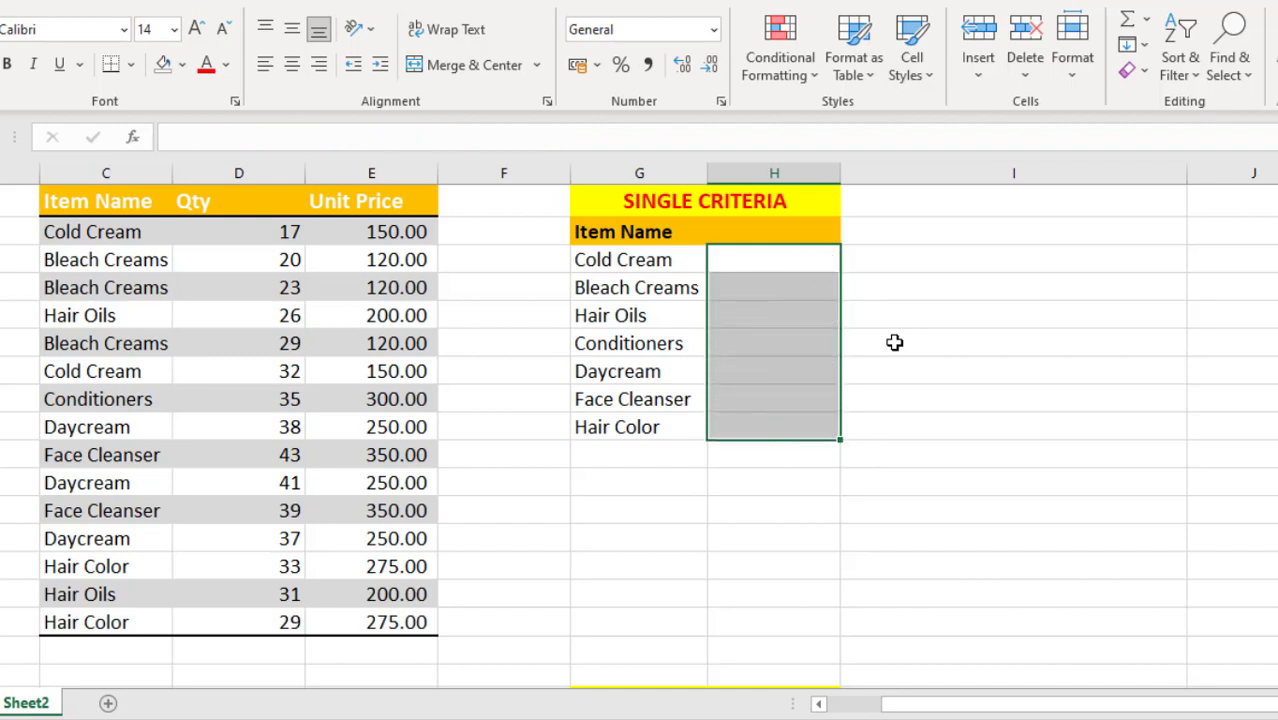
Start a SUMPRODUCT formula in H3 that multiplies the Qty and Unit Price ranges as (D2:D16*E2:E16).
{"action": "key", "text": "Down"}
{"action": "key", "text": "Up"}
{"action": "type", "text": "=s"}
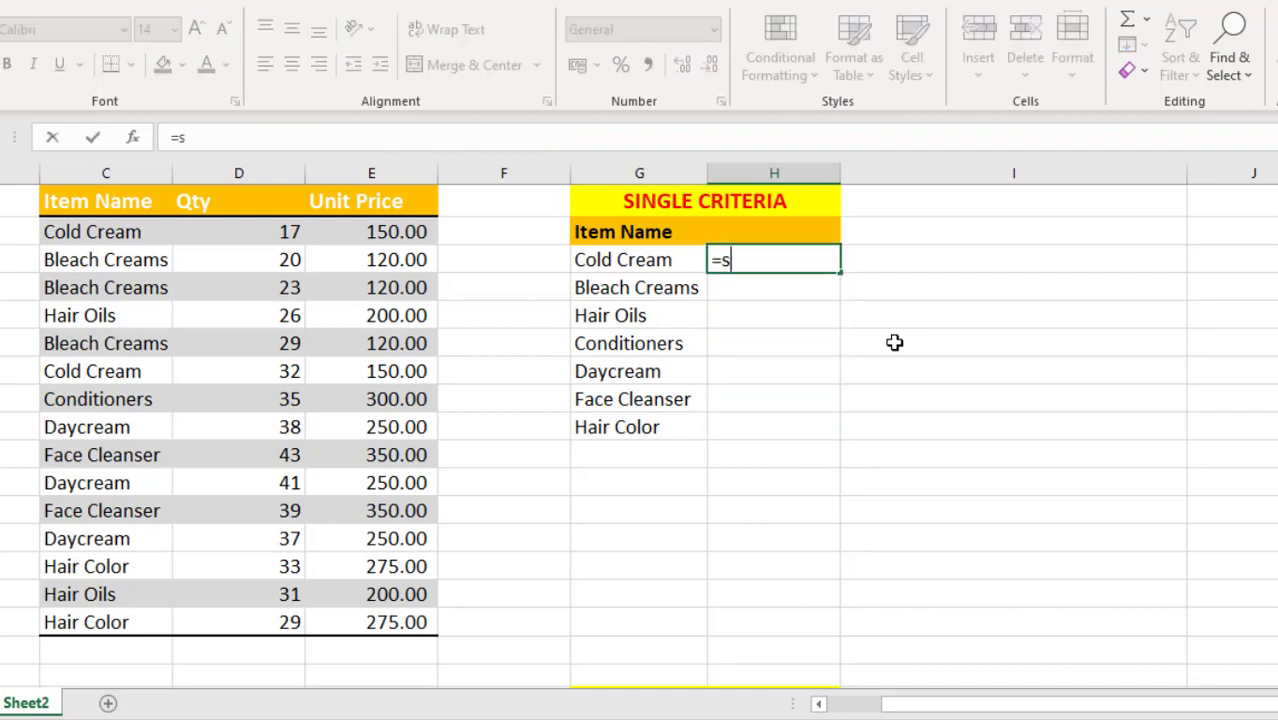
{"action": "type", "text": "ump"}
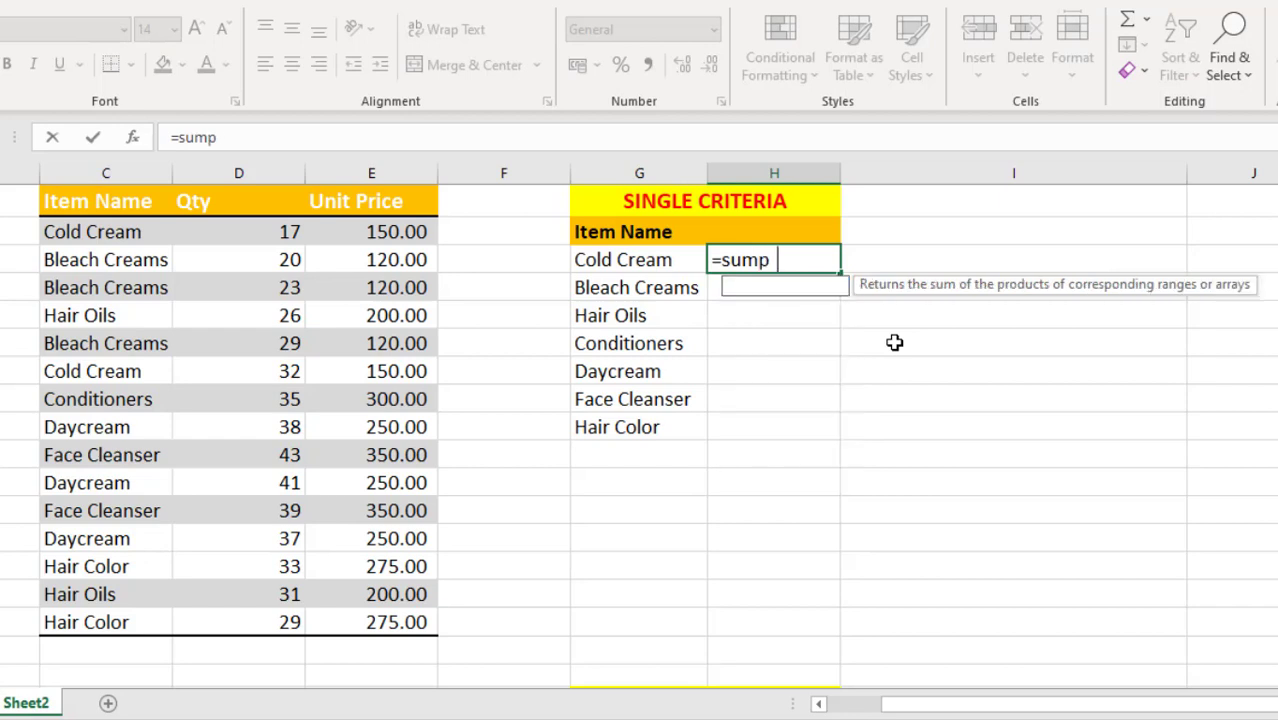
{"action": "key", "text": "Tab"}
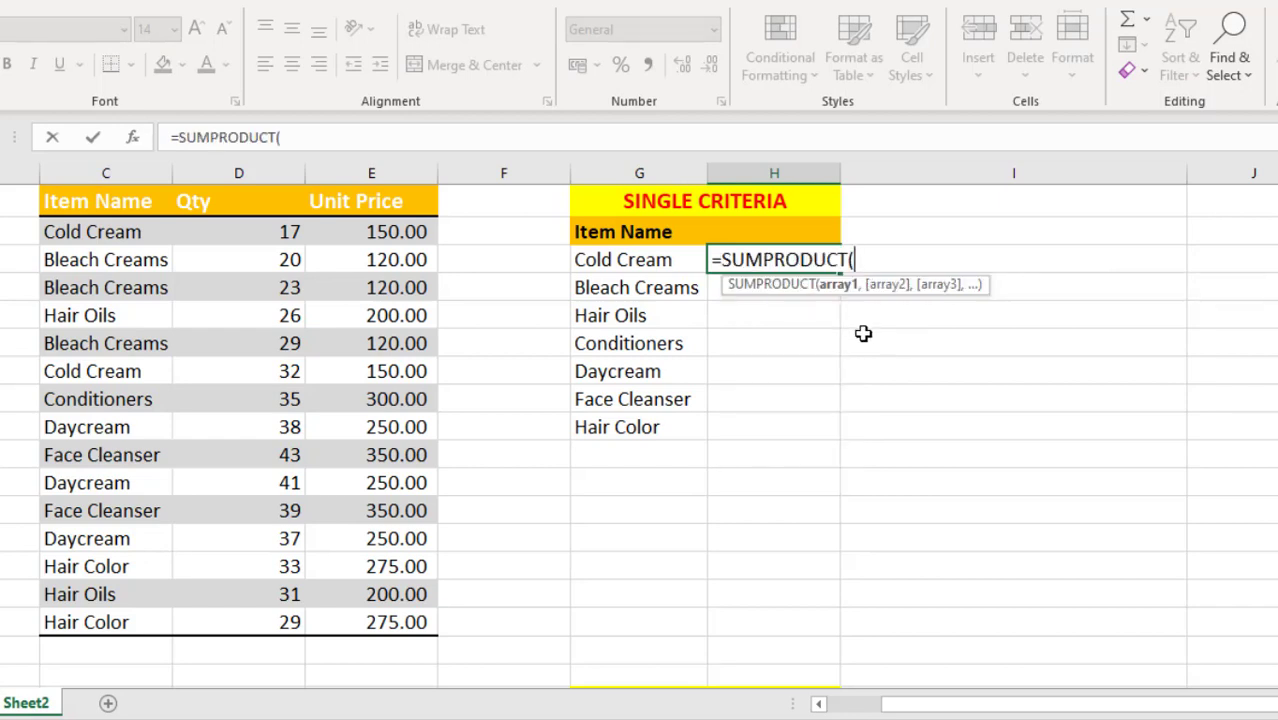
{"action": "type", "text": "("}
{"action": "left_click_drag", "start_coordinate": [266, 231], "coordinate": [269, 622]}
{"action": "type", "text": "*"}
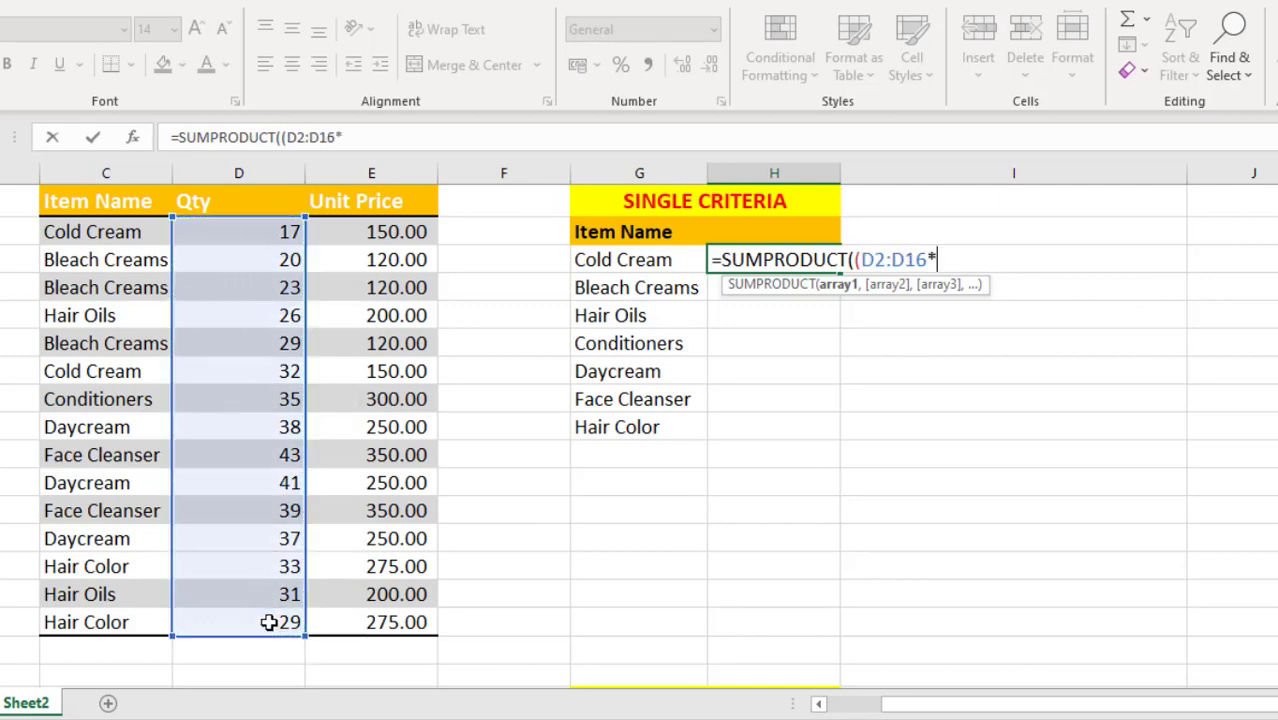
{"action": "left_click_drag", "start_coordinate": [350, 228], "coordinate": [362, 617]}
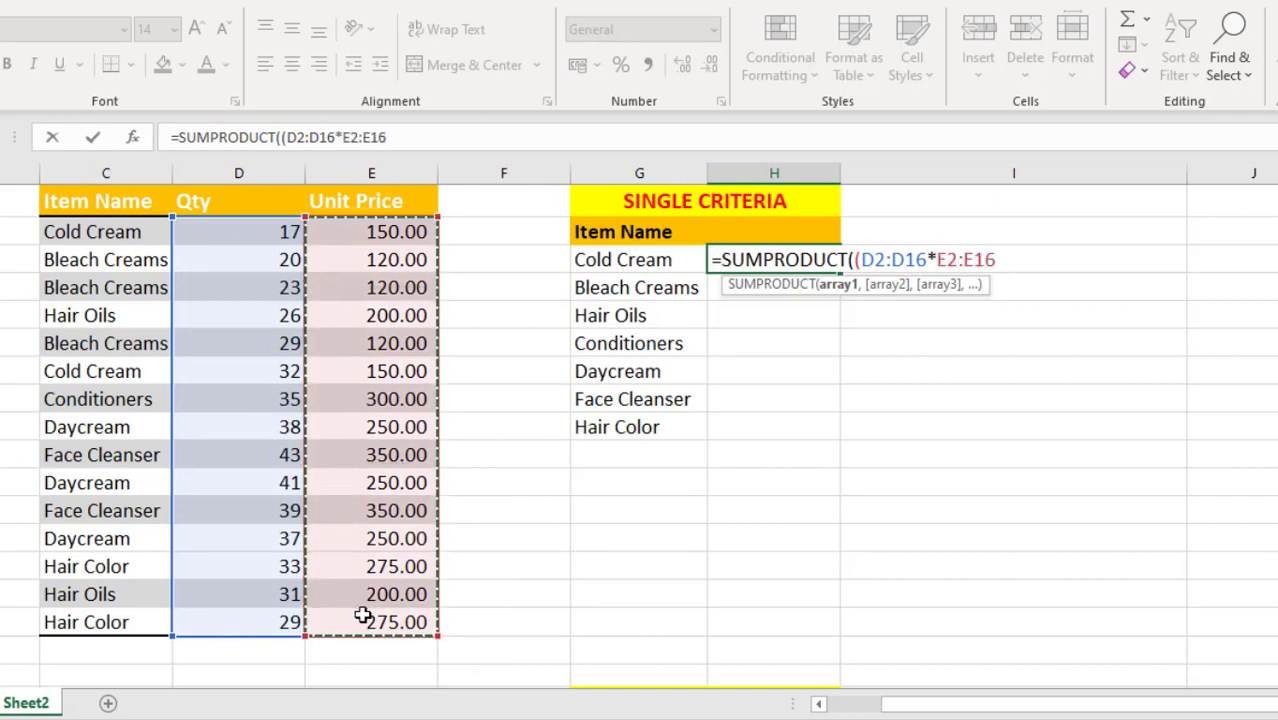
{"action": "type", "text": ")"}
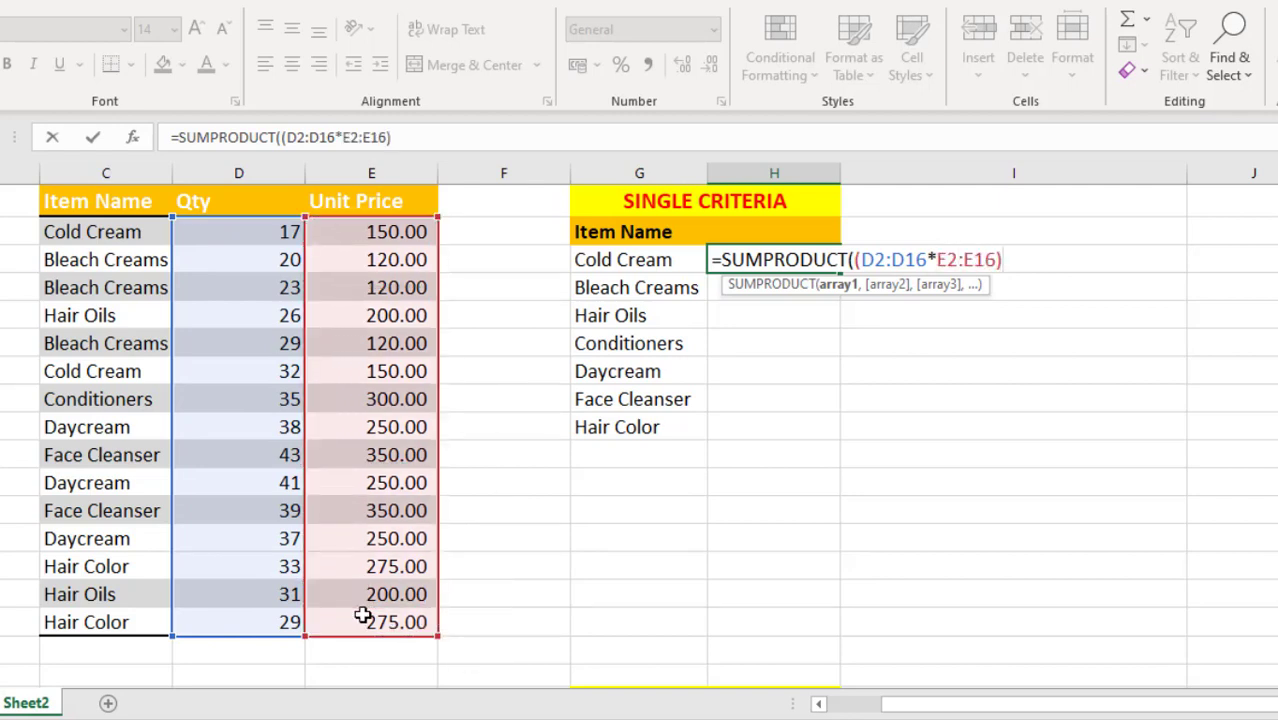
Multiply by the item name condition (C2:C16=G3) in the H3 formula and close the SUMPRODUCT parentheses.
{"action": "type", "text": "*("}
{"action": "left_click_drag", "start_coordinate": [103, 232], "coordinate": [109, 622]}
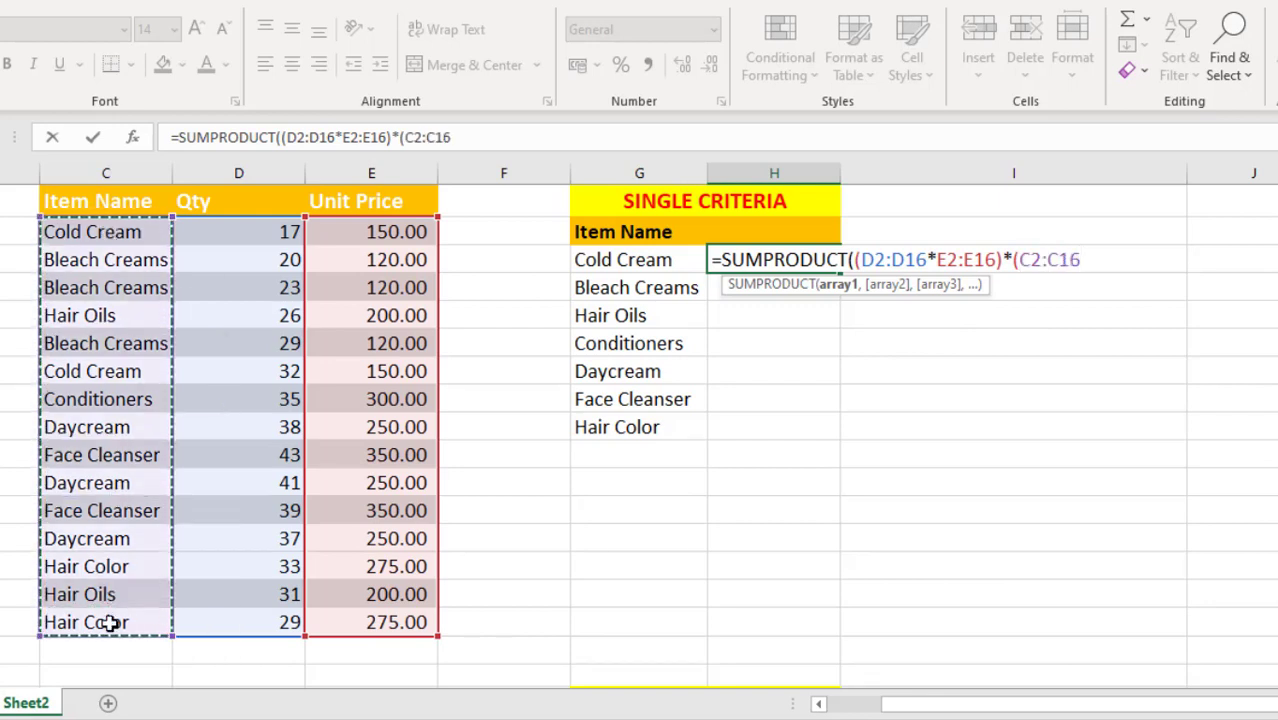
{"action": "type", "text": "="}
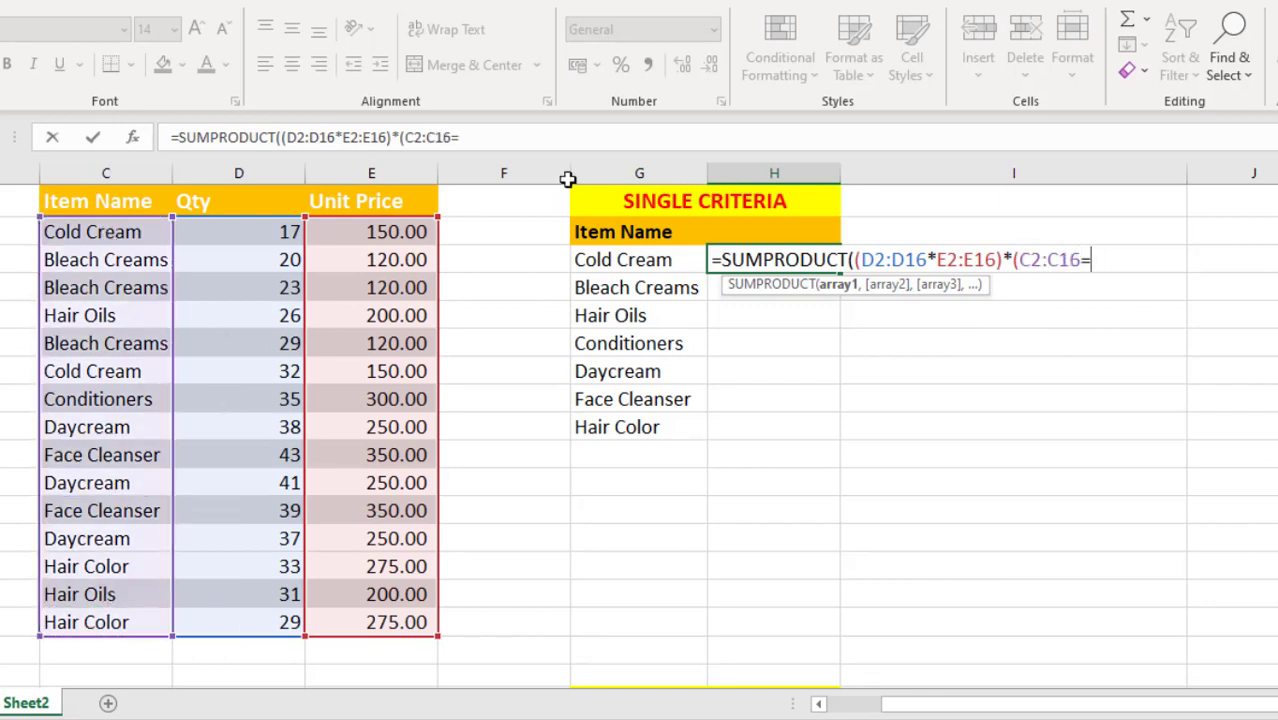
{"action": "left_click", "coordinate": [590, 259]}
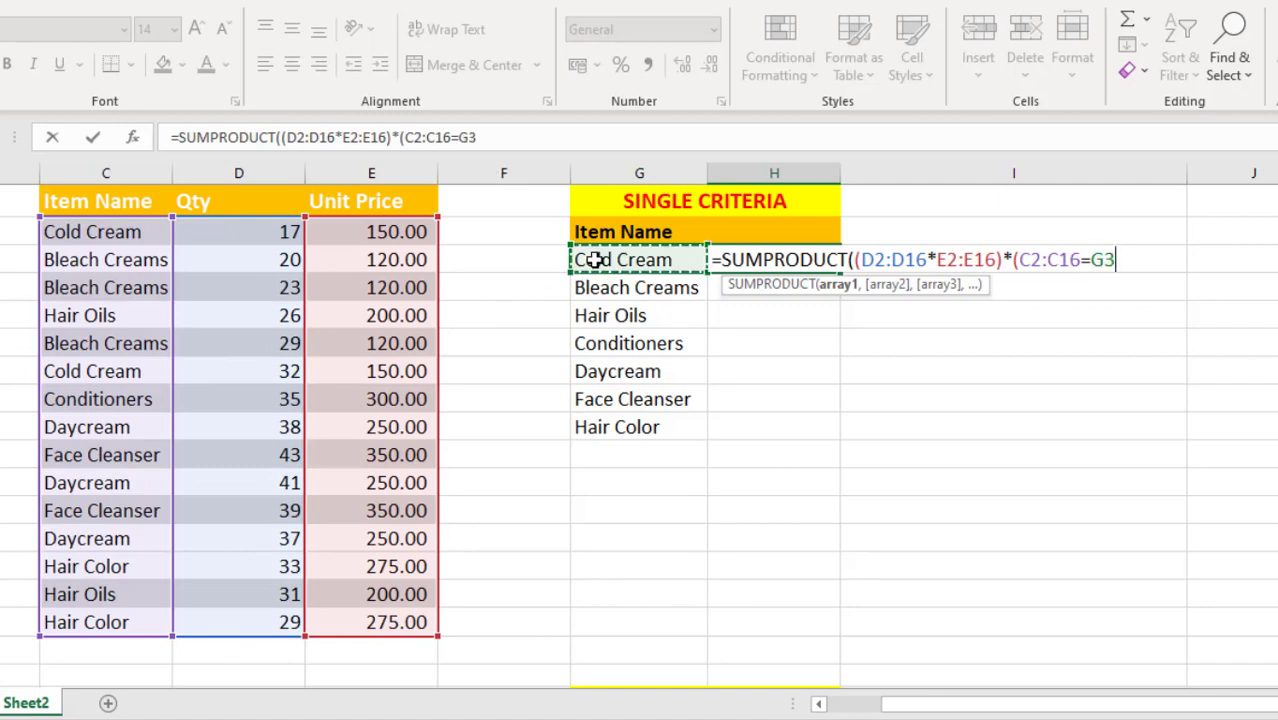
{"action": "type", "text": ")"}
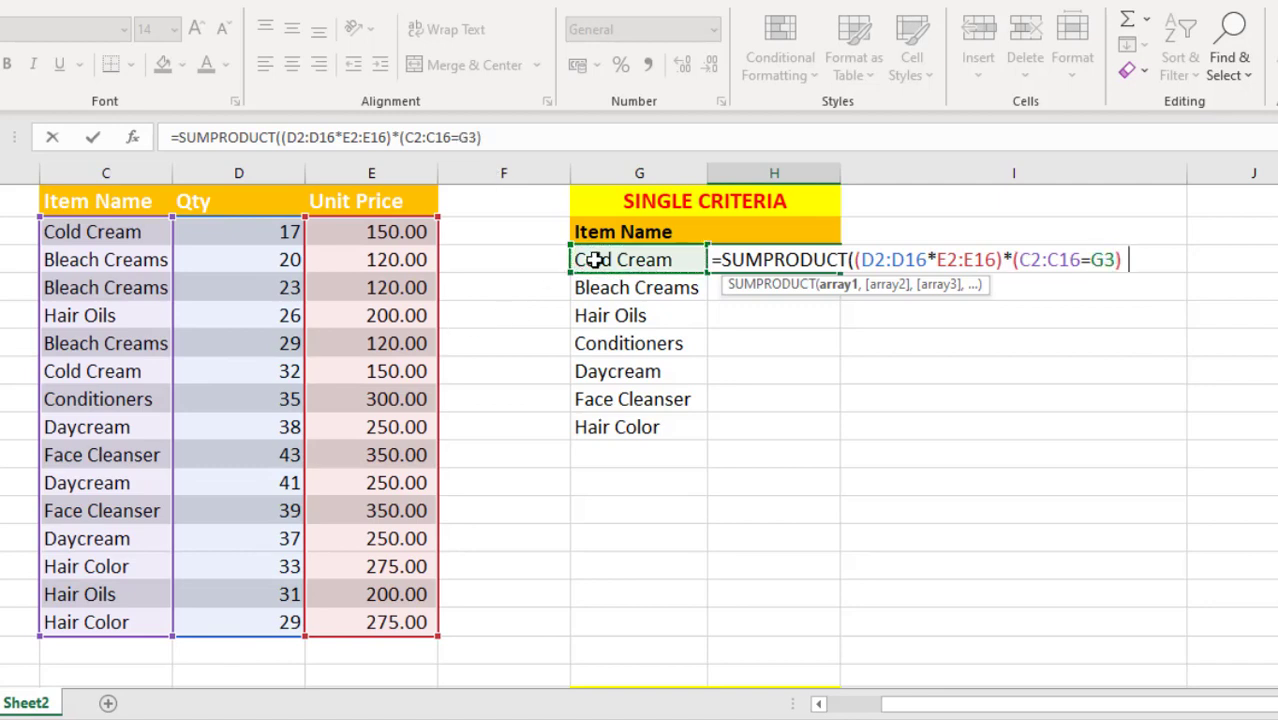
{"action": "type", "text": ")"}
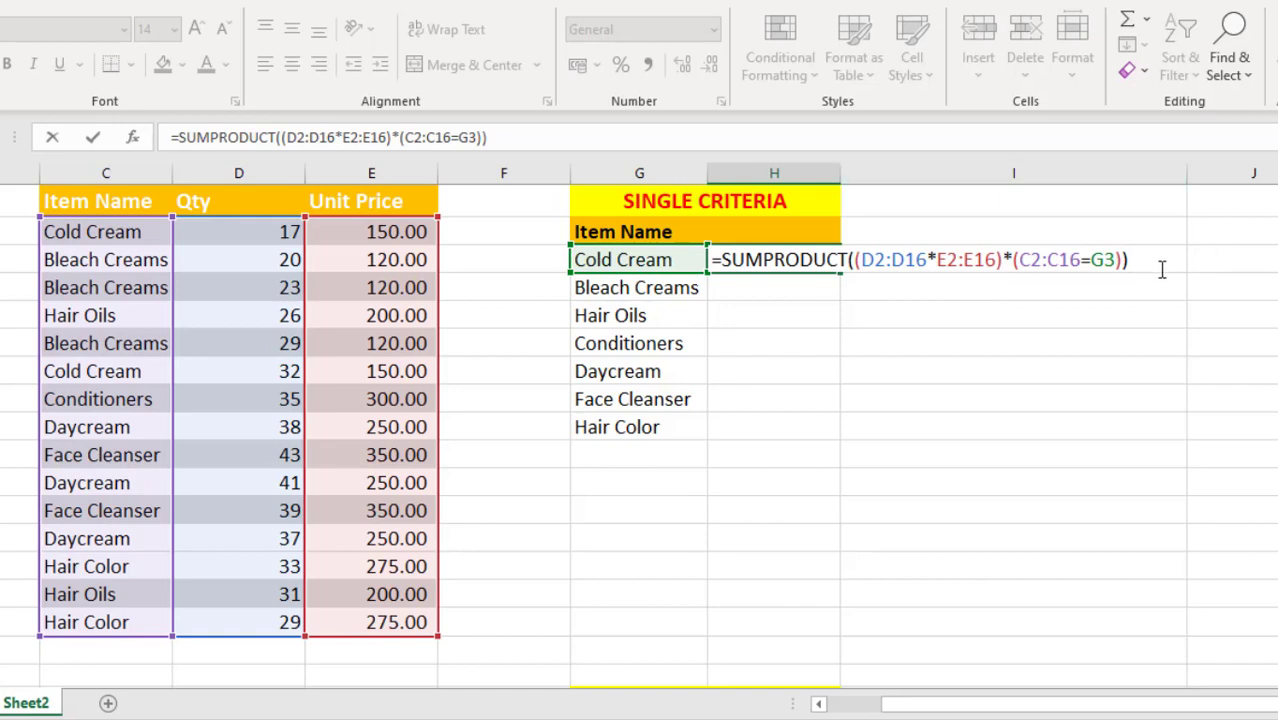
Make D2:D16, E2:E16 and C2:C16 absolute in the H3 formula, keeping G3 relative, and fill it down to H9.
{"action": "left_click_drag", "start_coordinate": [864, 260], "coordinate": [928, 260]}
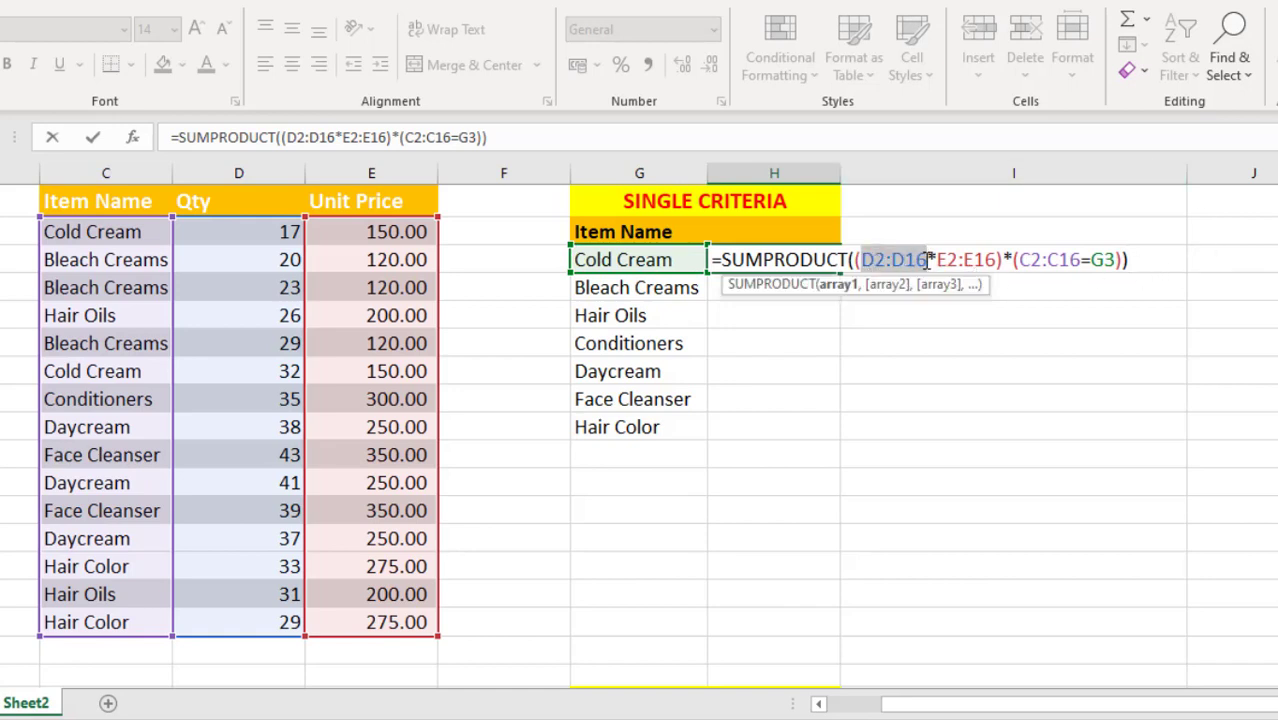
{"action": "key", "text": "F4"}
{"action": "left_click_drag", "start_coordinate": [980, 260], "coordinate": [1042, 260]}
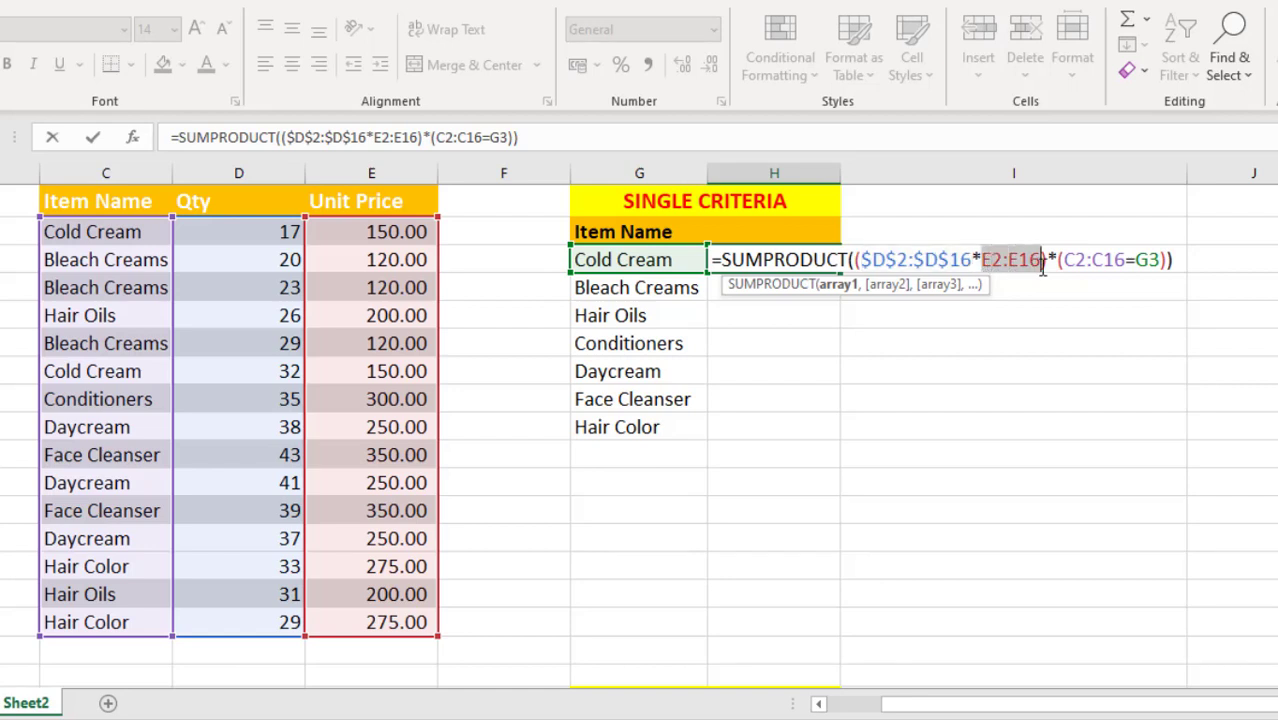
{"action": "key", "text": "F4"}
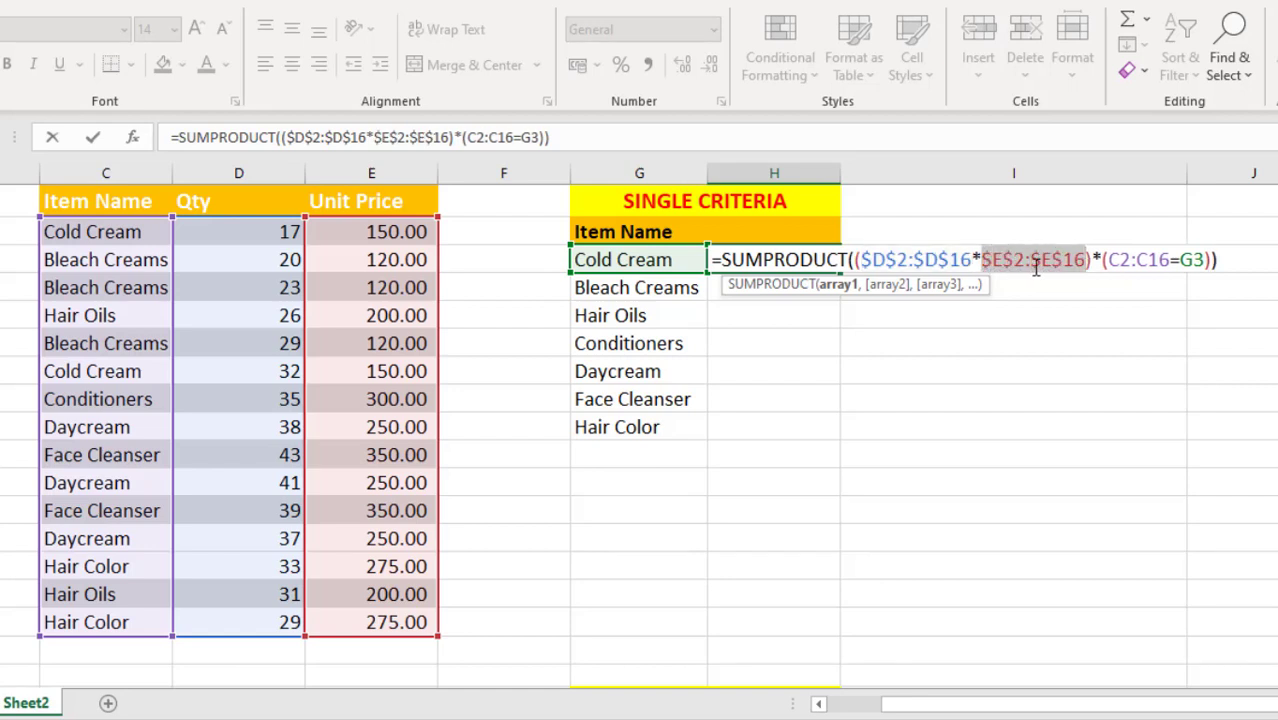
{"action": "left_click_drag", "start_coordinate": [1109, 260], "coordinate": [1169, 259]}
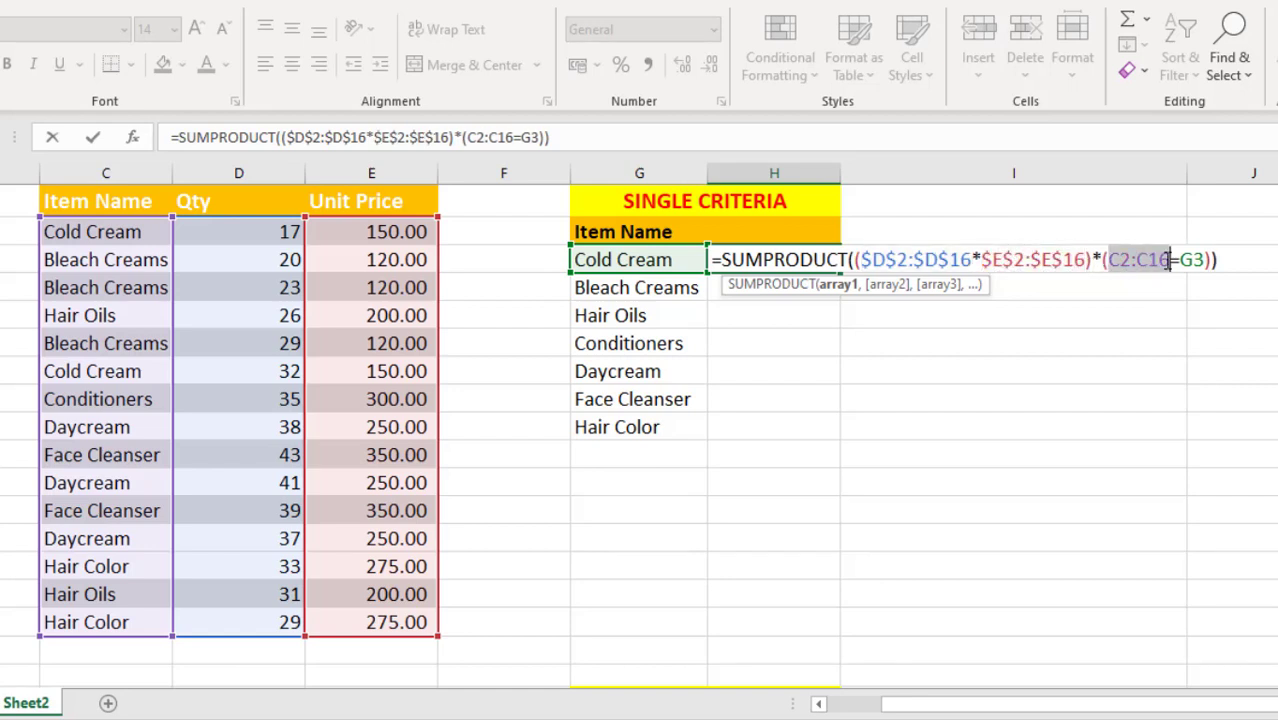
{"action": "key", "text": "F4"}
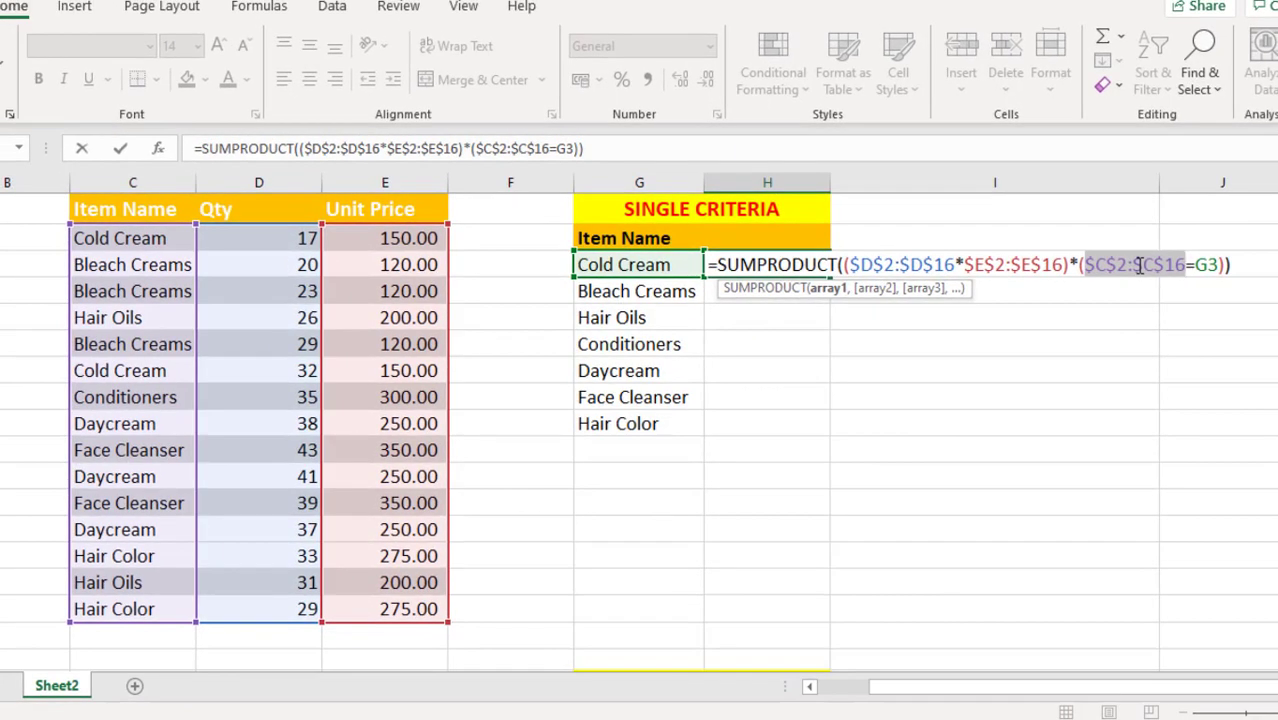
{"action": "key", "text": "Return"}
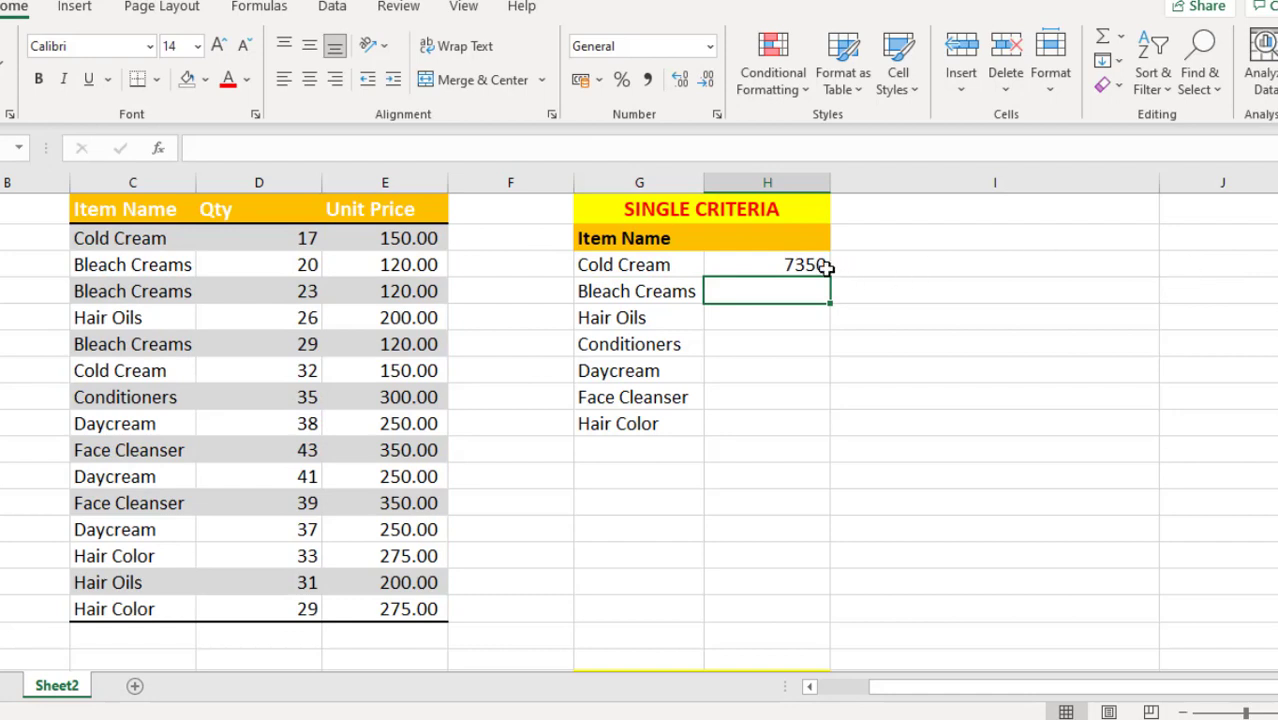
{"action": "left_click", "coordinate": [824, 268]}
{"action": "left_click_drag", "start_coordinate": [830, 275], "coordinate": [813, 431]}
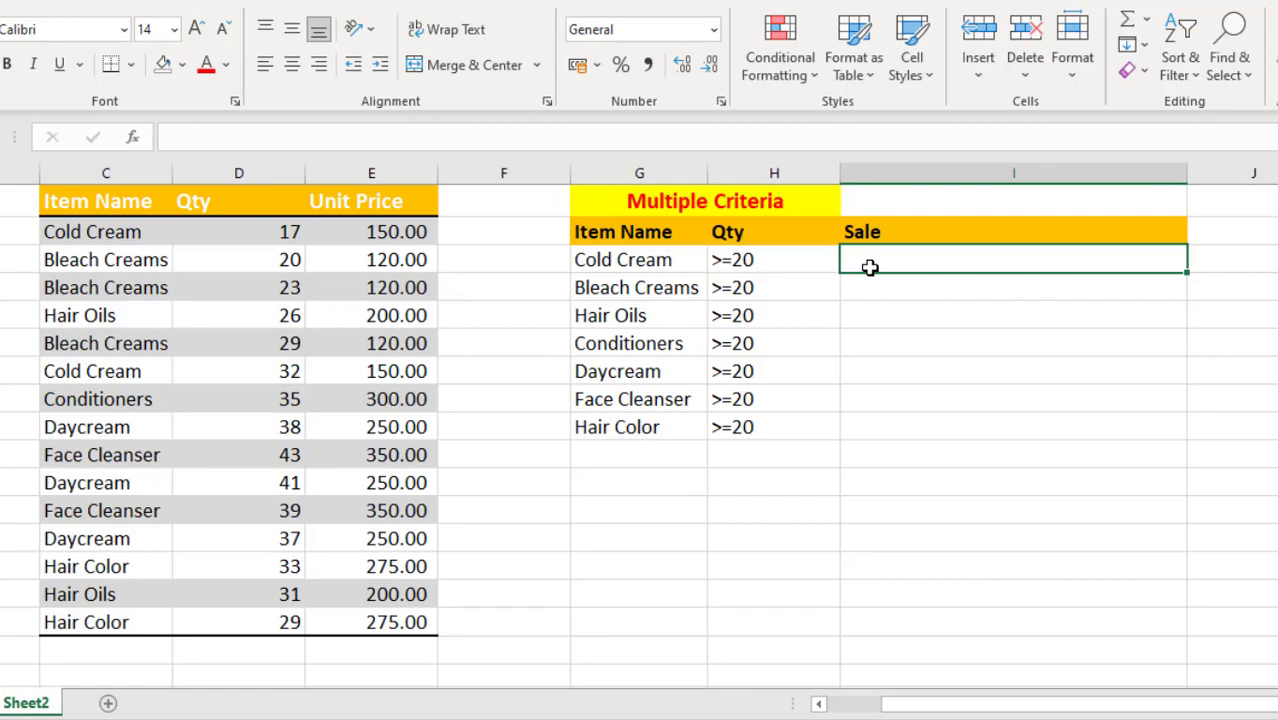
Start a SUMPRODUCT formula in the Sale cell I3 of the Multiple Criteria table with the item name condition ($C$2:$C$16=G3).
{"action": "type", "text": "=sum"}
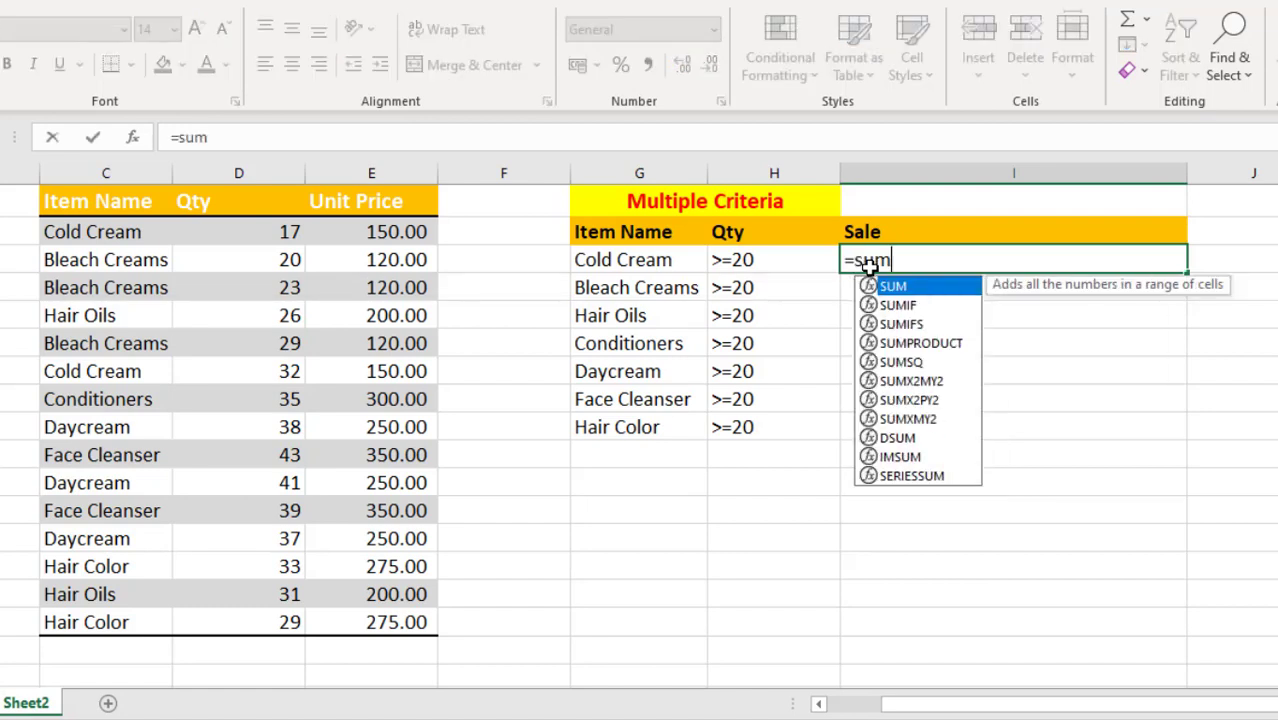
{"action": "type", "text": "product"}
{"action": "key", "text": "Tab"}
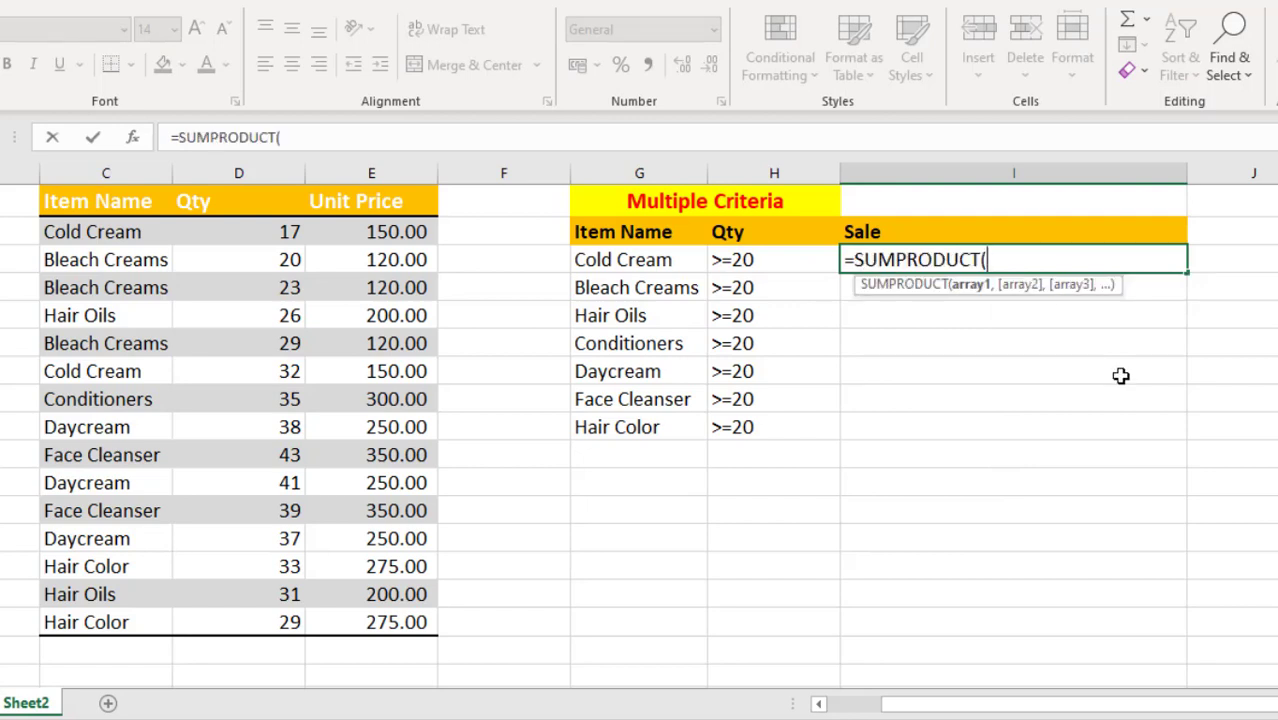
{"action": "type", "text": "("}
{"action": "left_click_drag", "start_coordinate": [79, 236], "coordinate": [100, 616]}
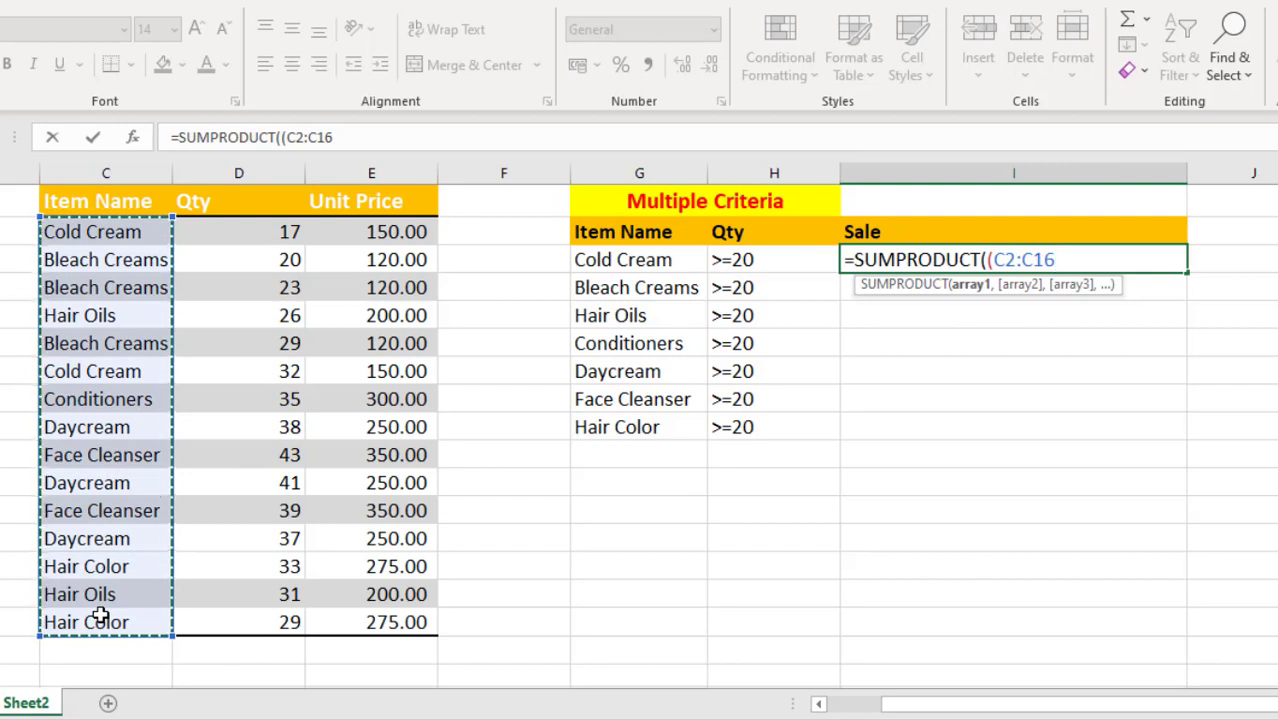
{"action": "key", "text": "F4"}
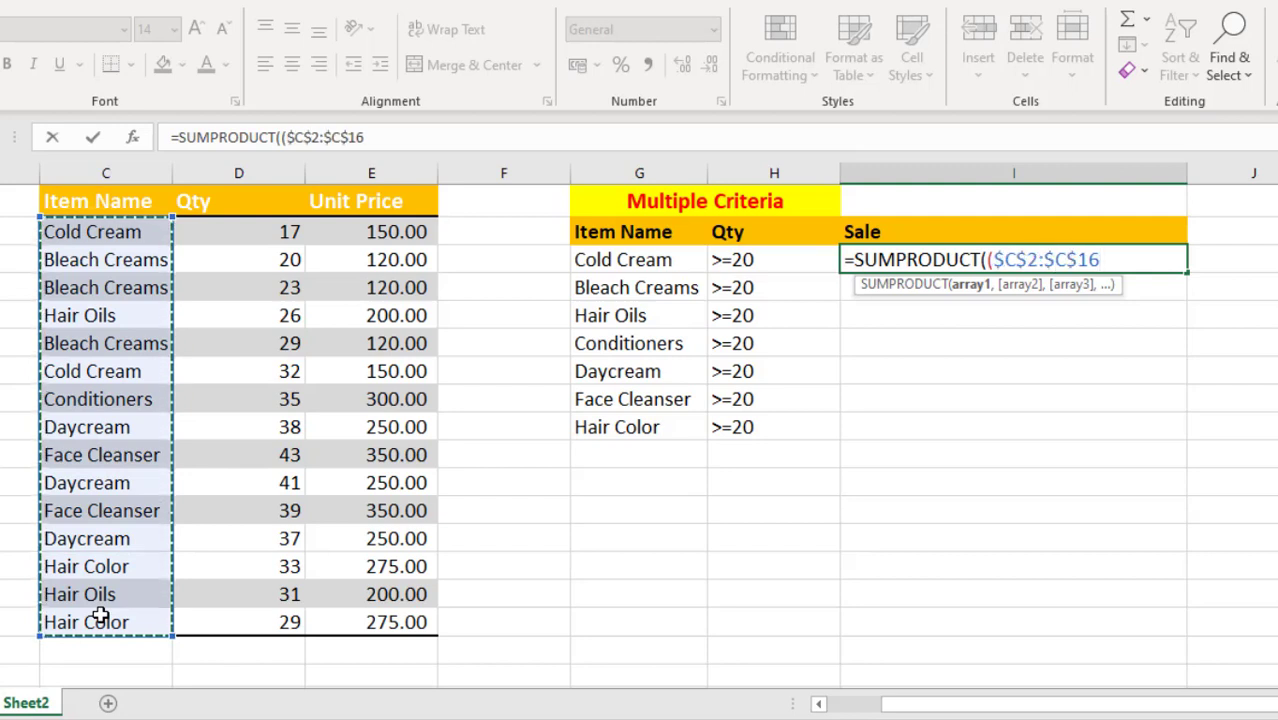
{"action": "type", "text": "="}
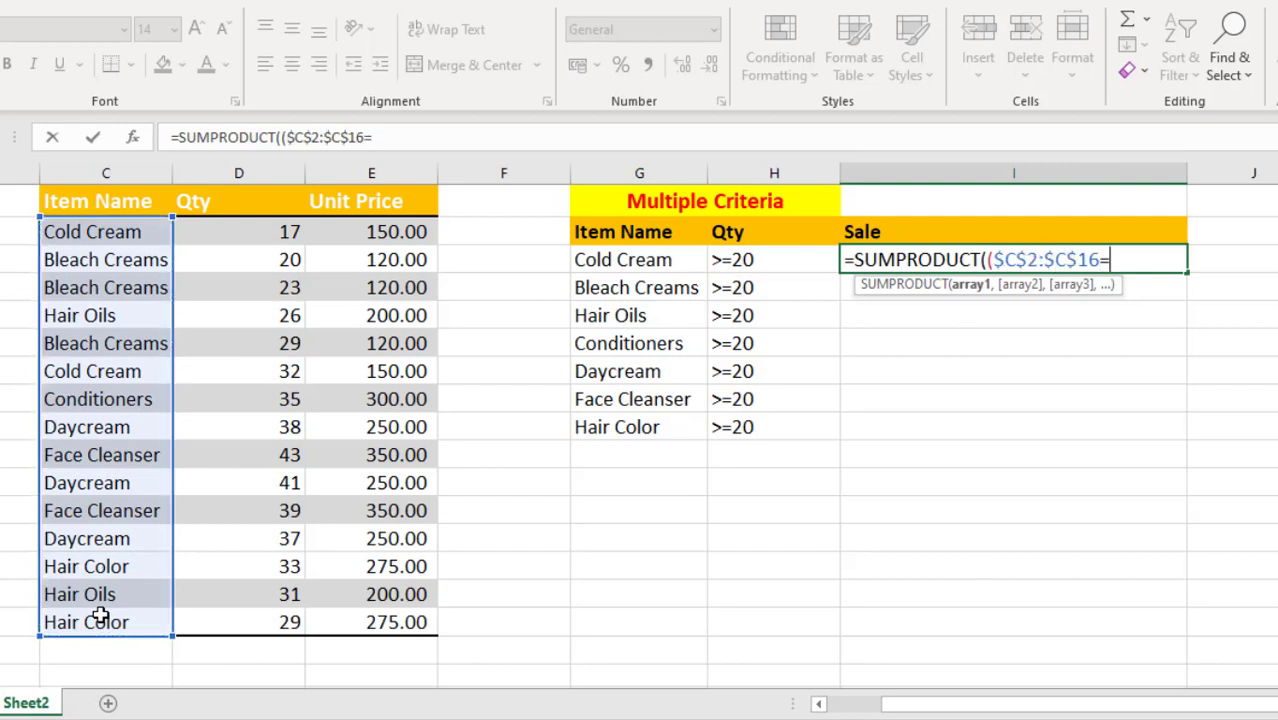
{"action": "left_click", "coordinate": [622, 259]}
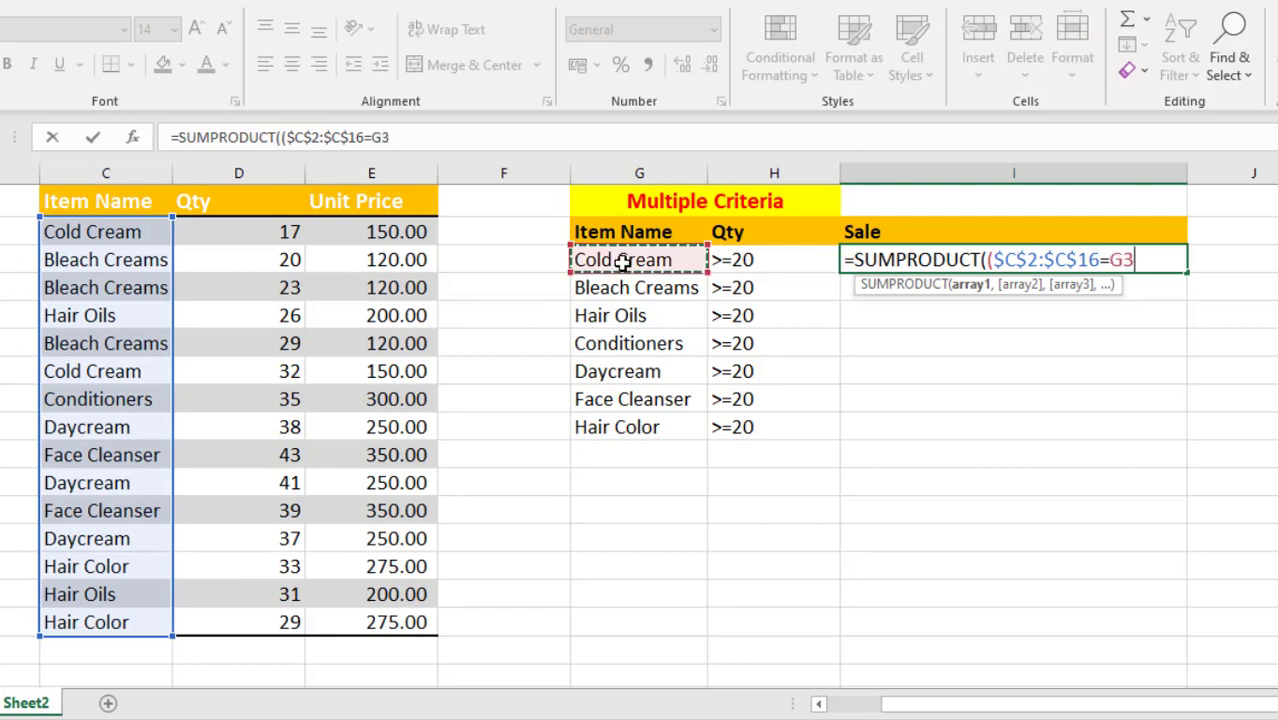
{"action": "type", "text": ")"}
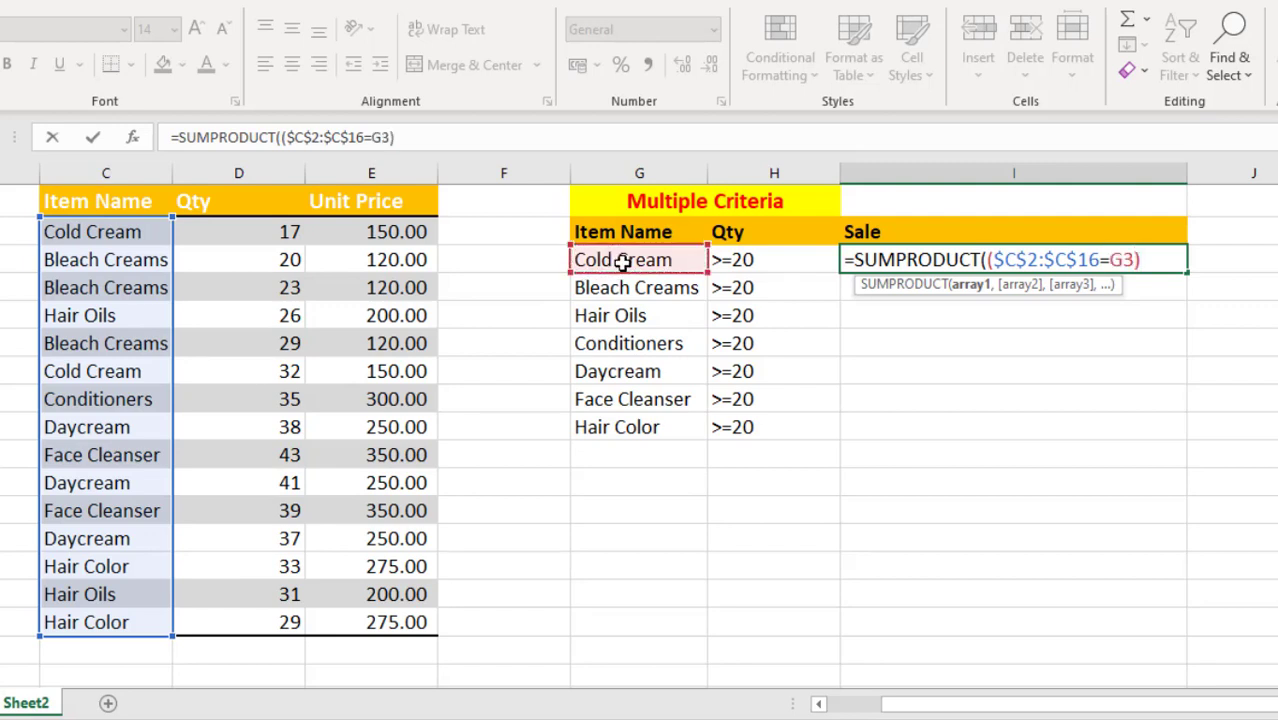
Extend the I3 formula with the quantity condition *(D2:D16>=20) and the Qty range *D2:D16, followed by a comma.
{"action": "type", "text": "*("}
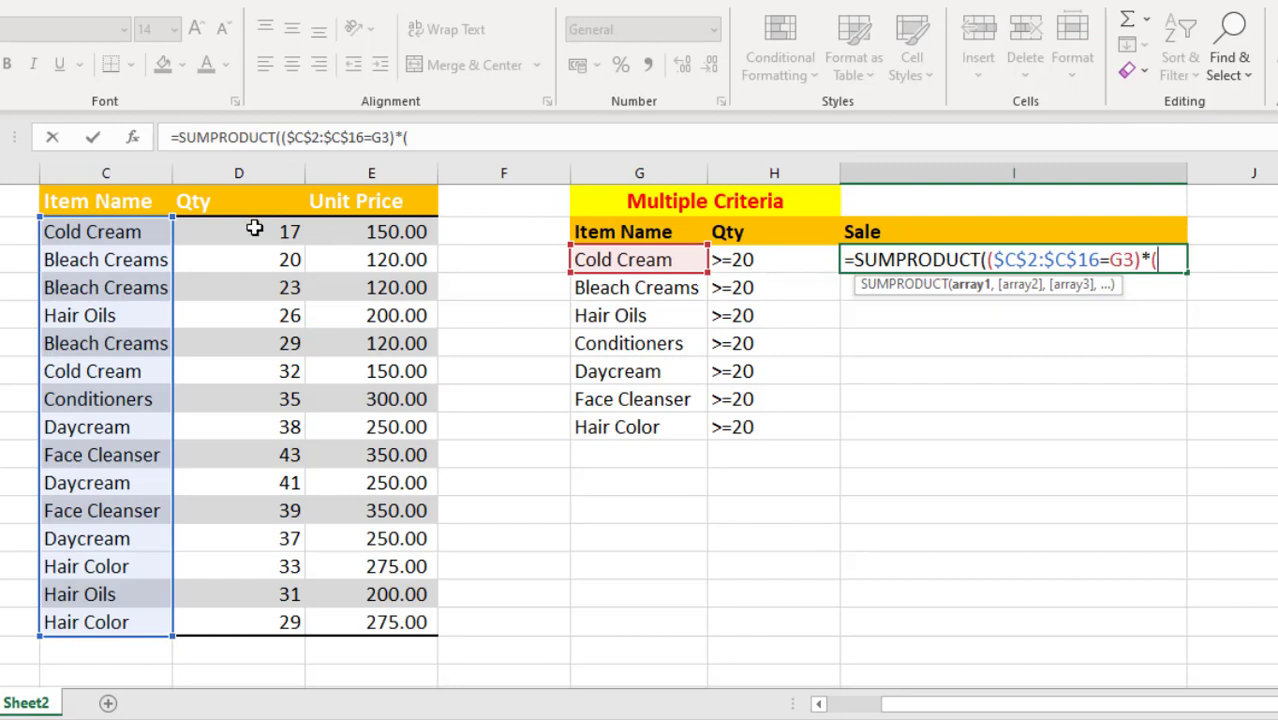
{"action": "left_click_drag", "start_coordinate": [255, 228], "coordinate": [263, 610]}
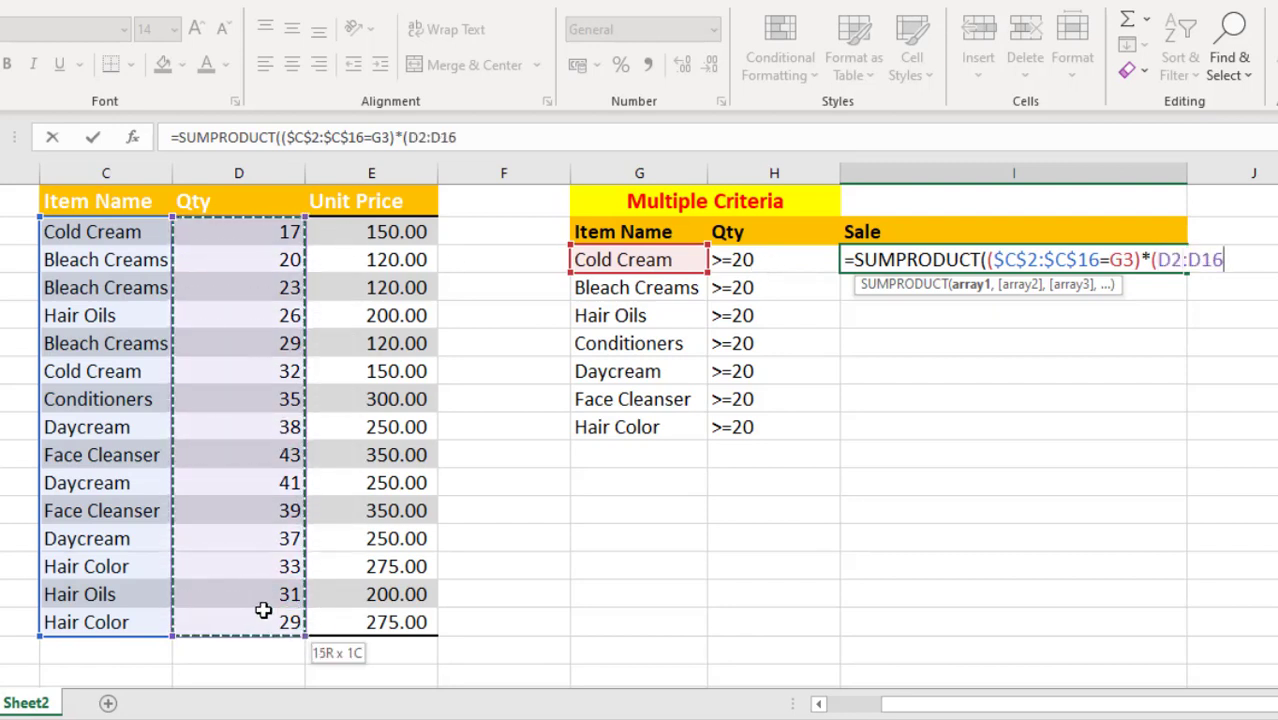
{"action": "type", "text": ">"}
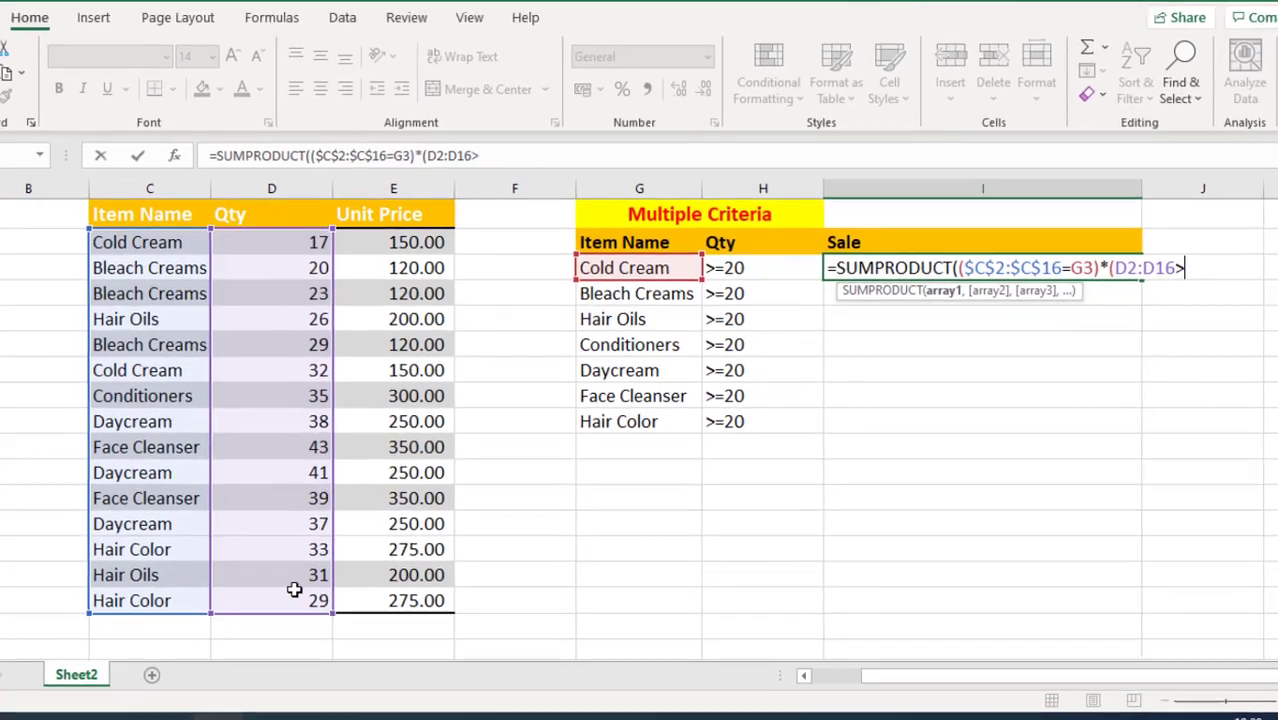
{"action": "type", "text": "=20"}
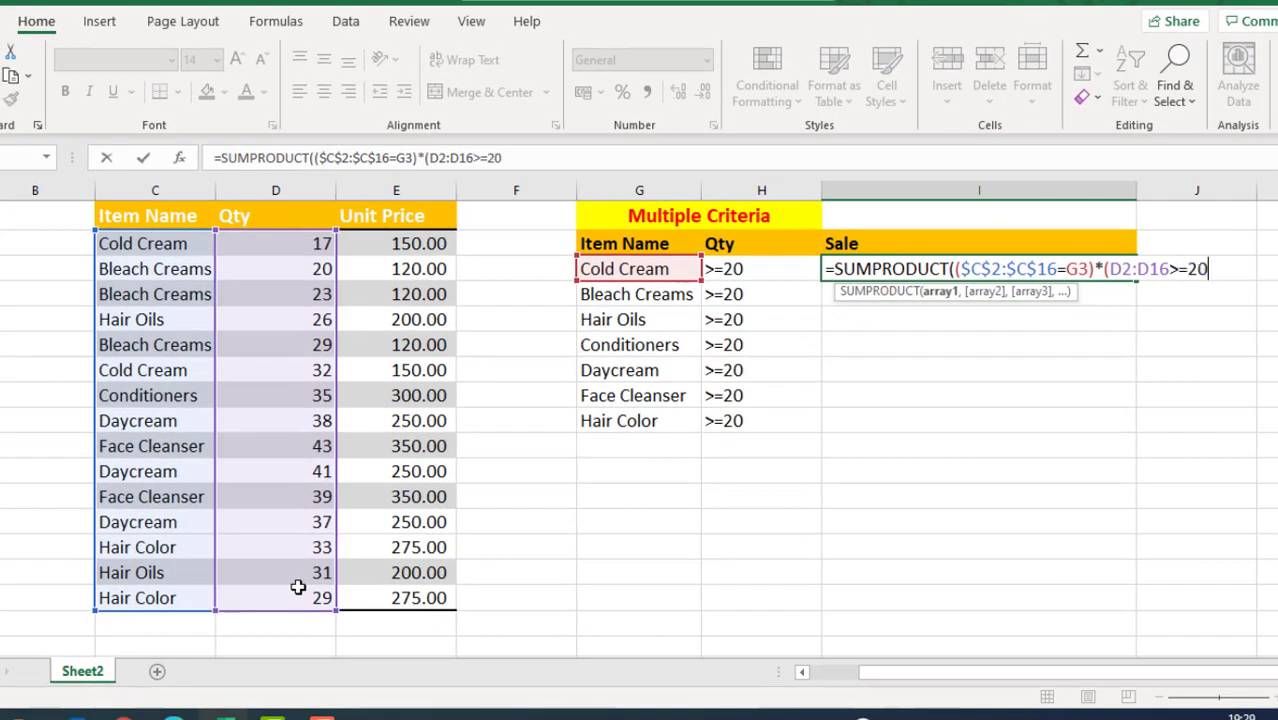
{"action": "type", "text": ")*"}
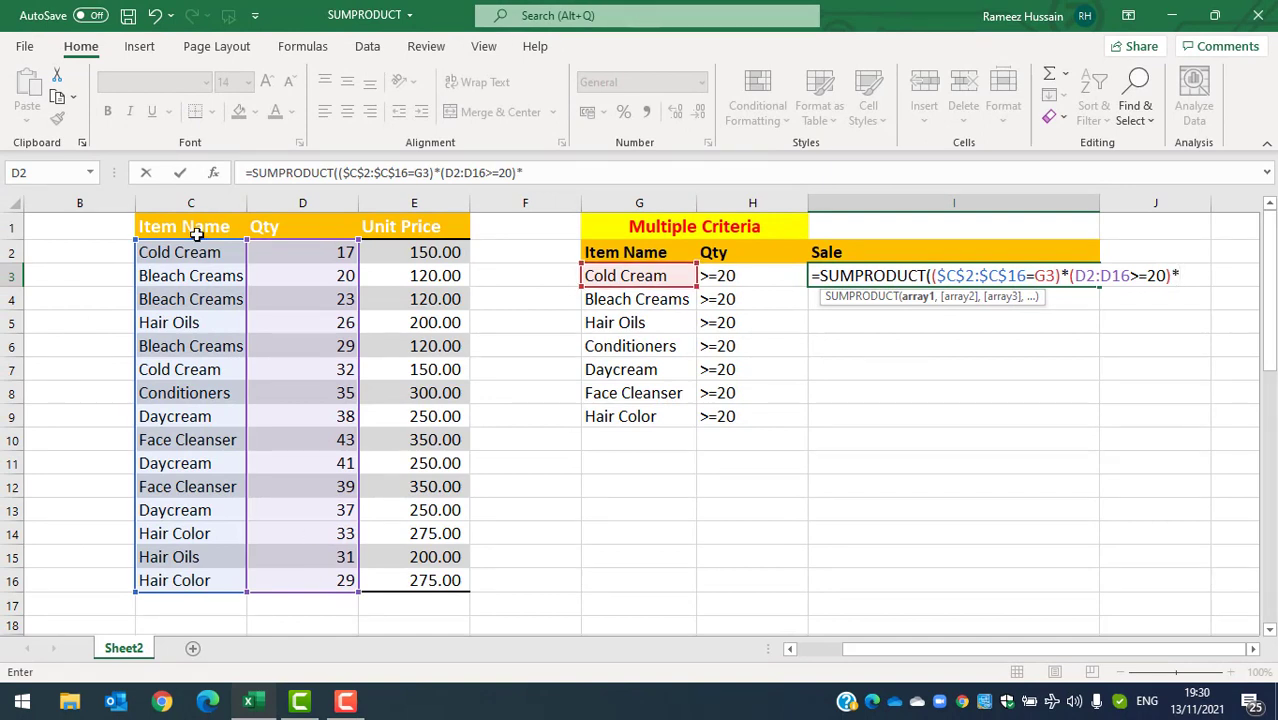
{"action": "left_click_drag", "start_coordinate": [314, 249], "coordinate": [321, 573]}
{"action": "type", "text": ","}
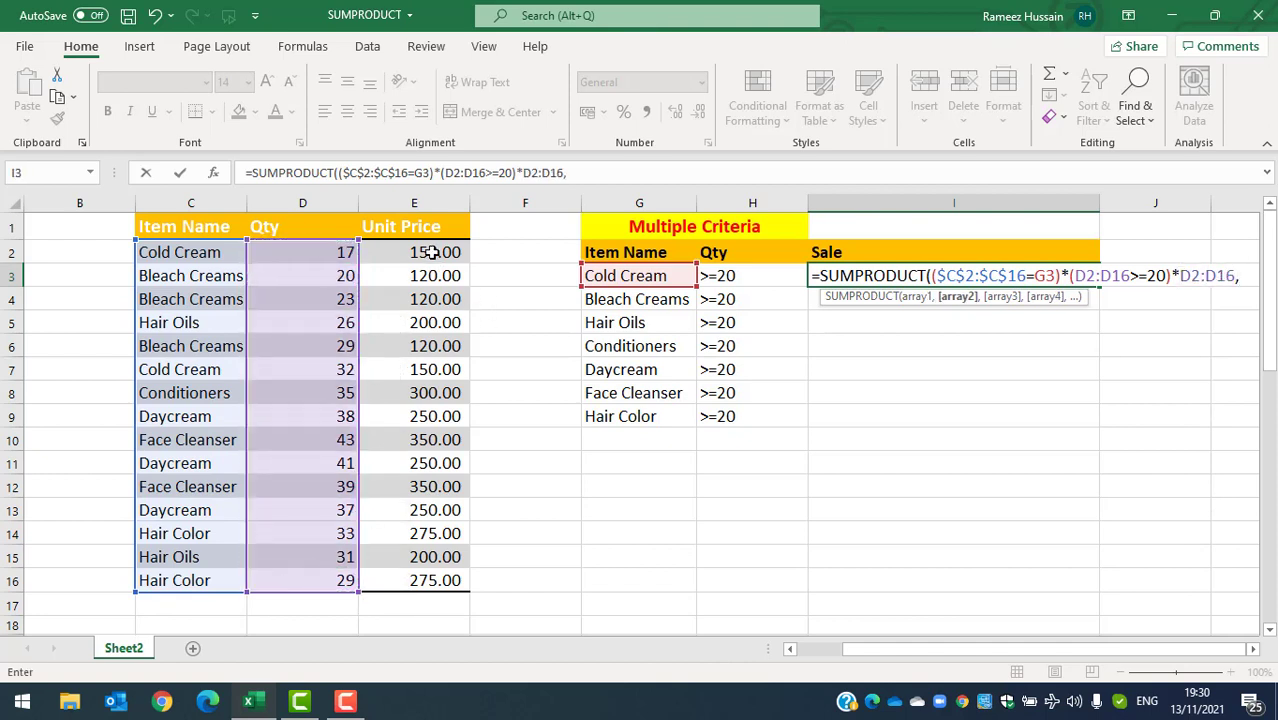
Make both D2:D16 ranges in the I3 formula absolute as $D$2:$D$16.
{"action": "left_click_drag", "start_coordinate": [1075, 275], "coordinate": [1129, 274]}
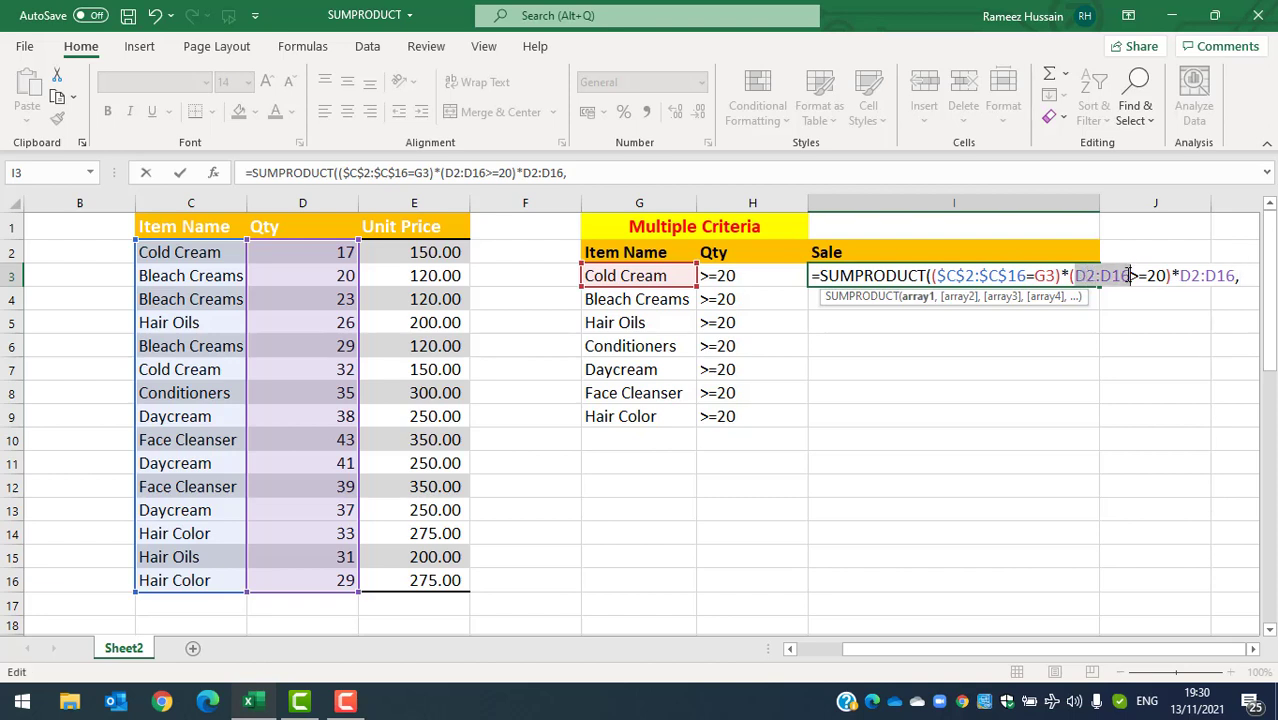
{"action": "key", "text": "F4"}
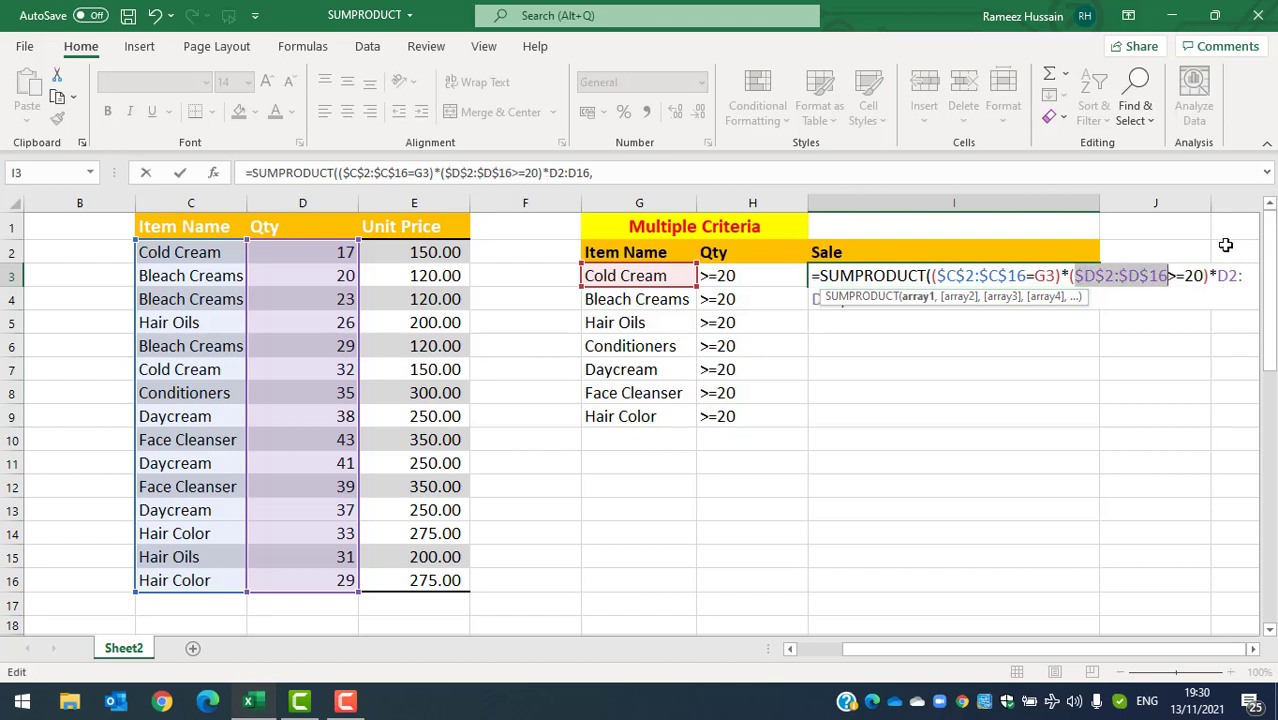
{"action": "left_click_drag", "start_coordinate": [1218, 276], "coordinate": [838, 304]}
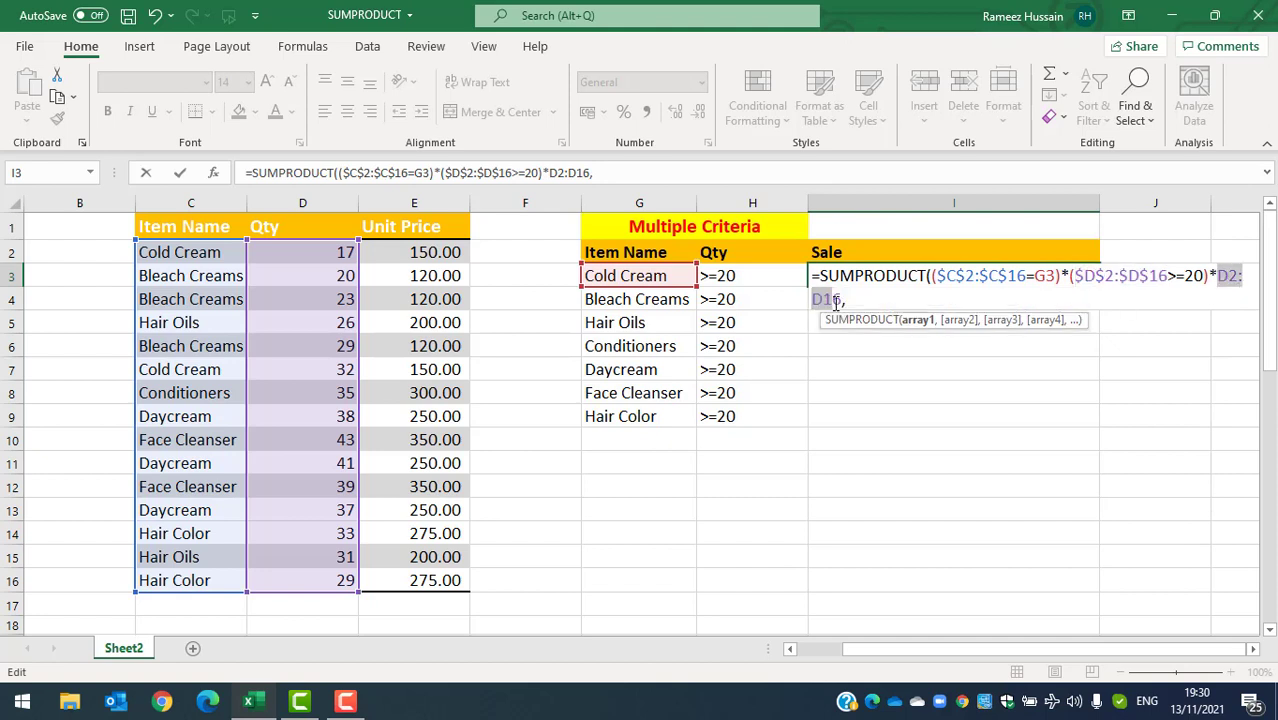
{"action": "key", "text": "F4"}
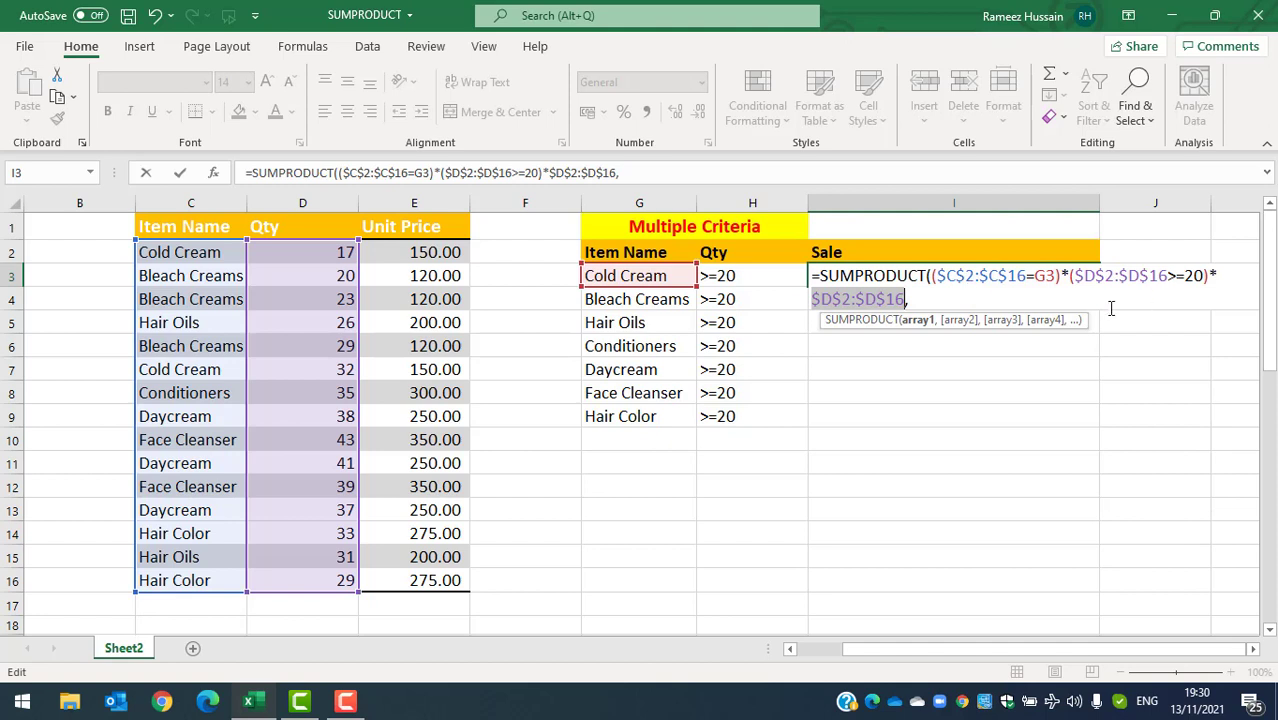
Complete the I3 formula with the absolute Unit Price range $E$2:$E$16 and fill it down to I9.
{"action": "left_click", "coordinate": [958, 299]}
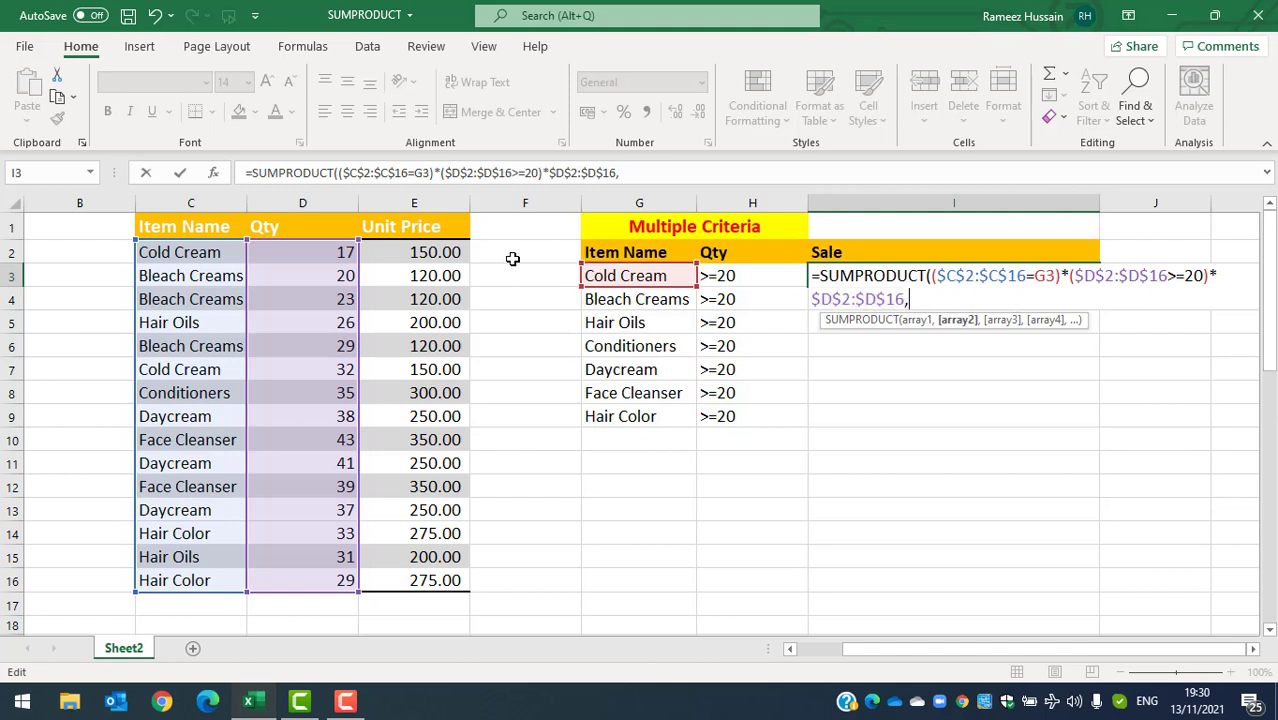
{"action": "left_click_drag", "start_coordinate": [441, 250], "coordinate": [441, 577]}
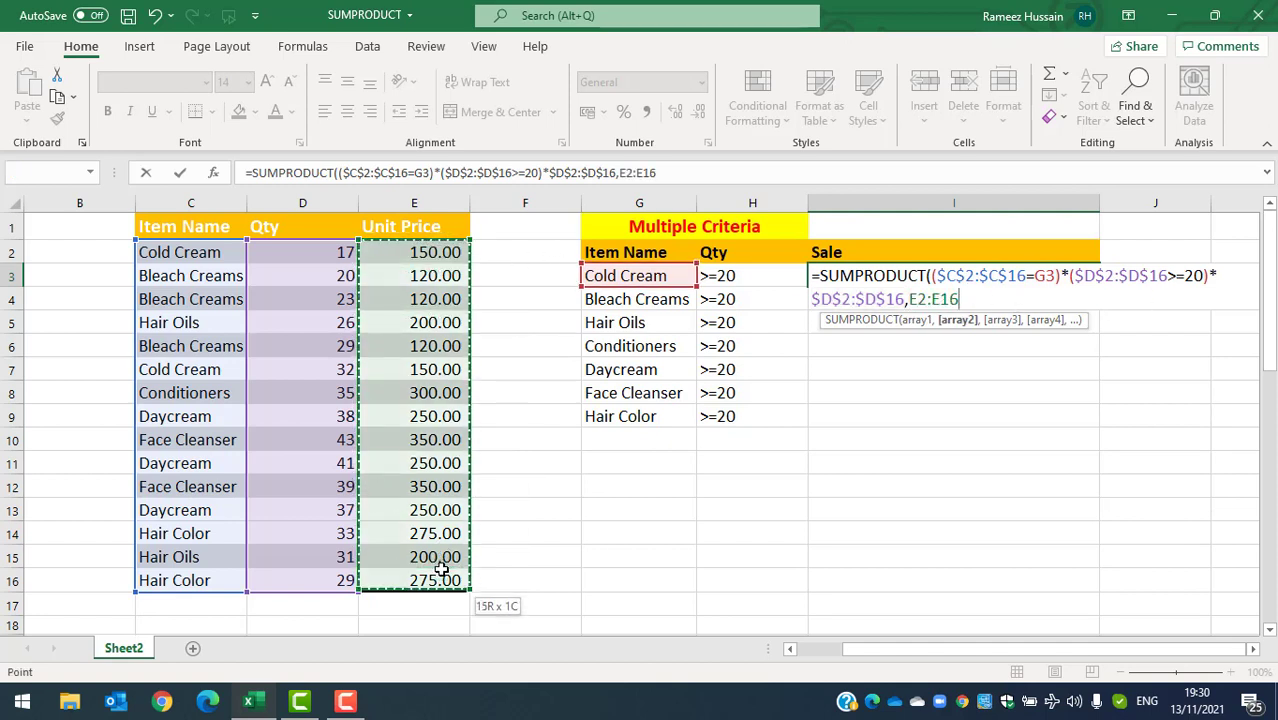
{"action": "key", "text": "F4"}
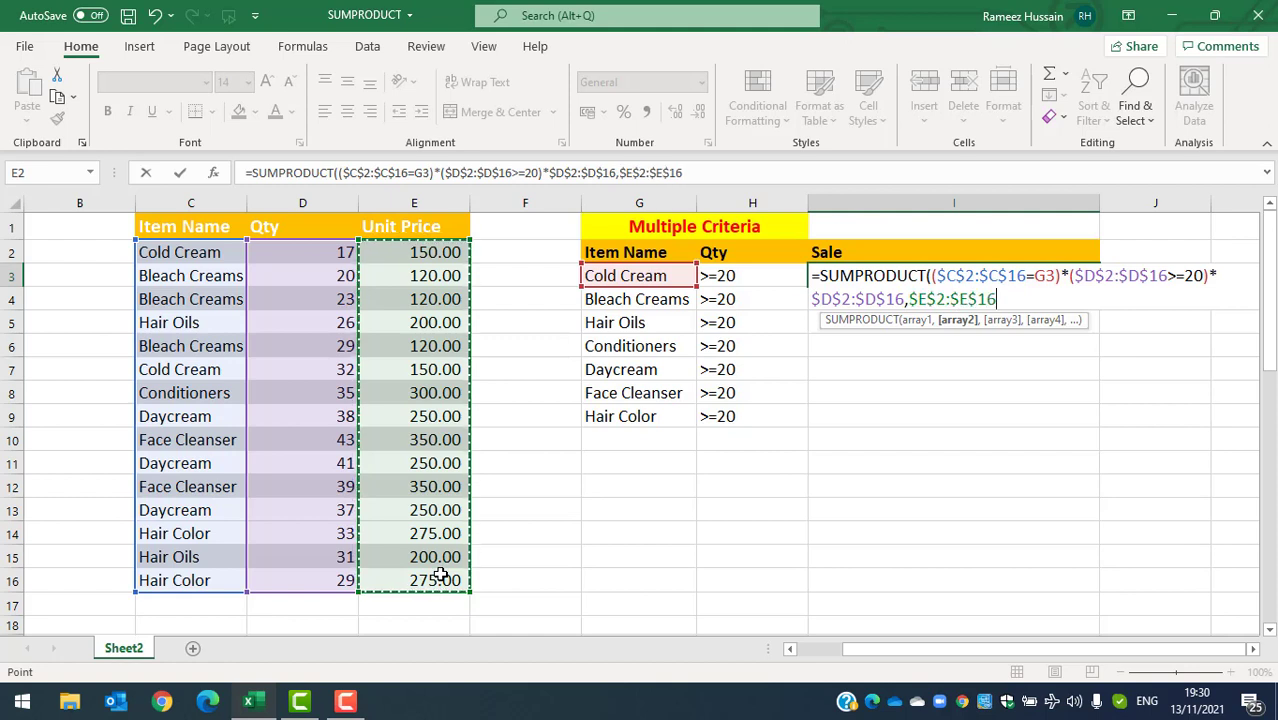
{"action": "type", "text": ")"}
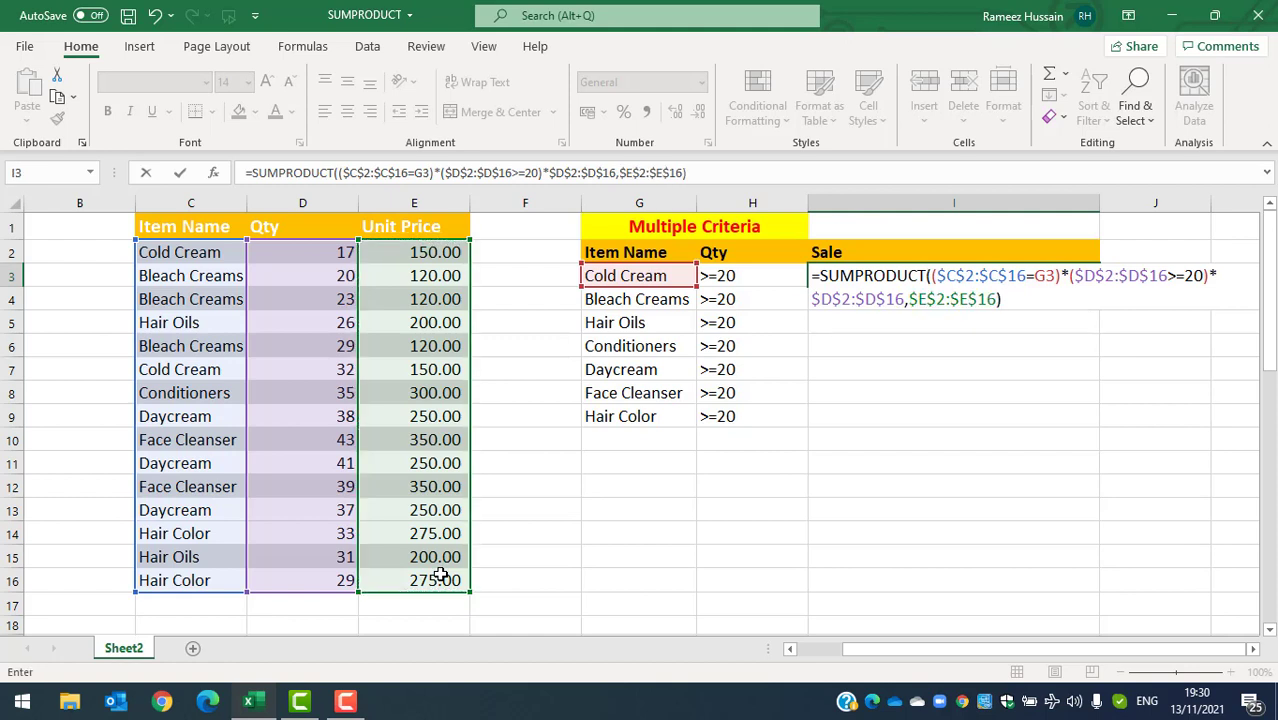
{"action": "key", "text": "Return"}
{"action": "key", "text": "Up"}
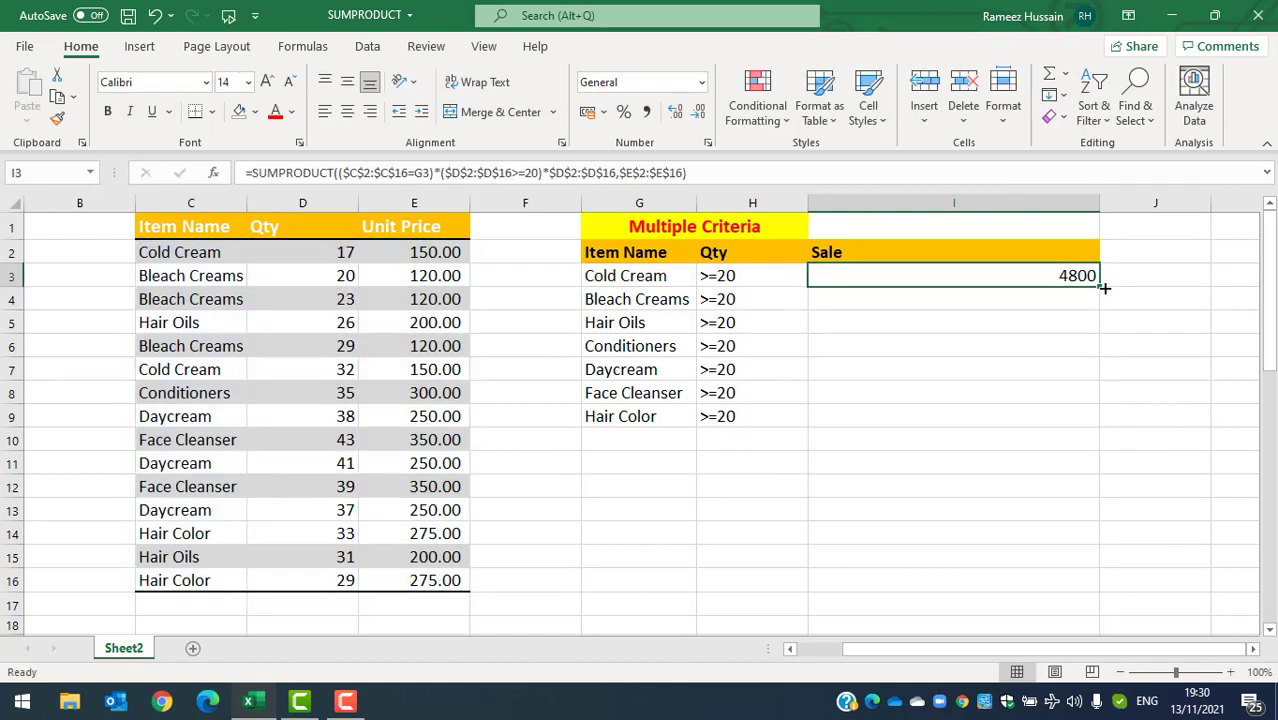
{"action": "left_click_drag", "start_coordinate": [1103, 288], "coordinate": [1100, 422]}
{"action": "left_click", "coordinate": [931, 277]}
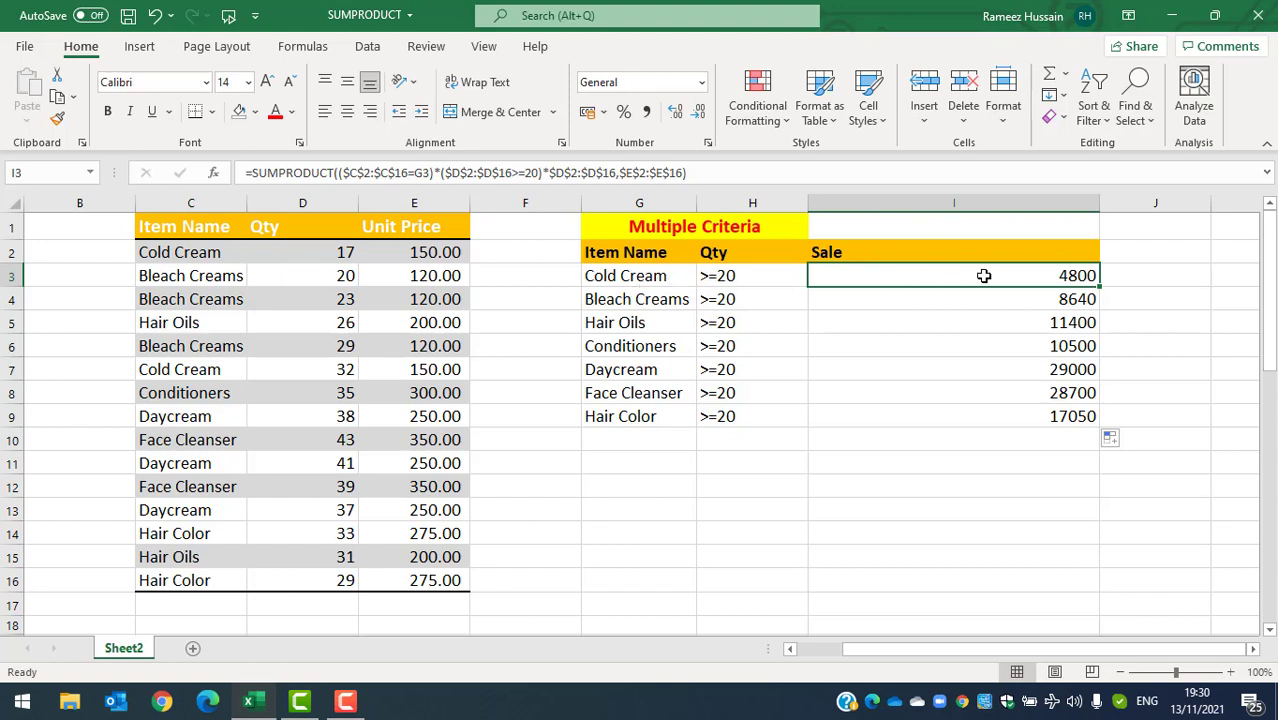
Clear the Sale formulas in I3:I9 and reselect I3.
{"action": "left_click_drag", "start_coordinate": [984, 276], "coordinate": [984, 414]}
{"action": "key", "text": "Delete"}
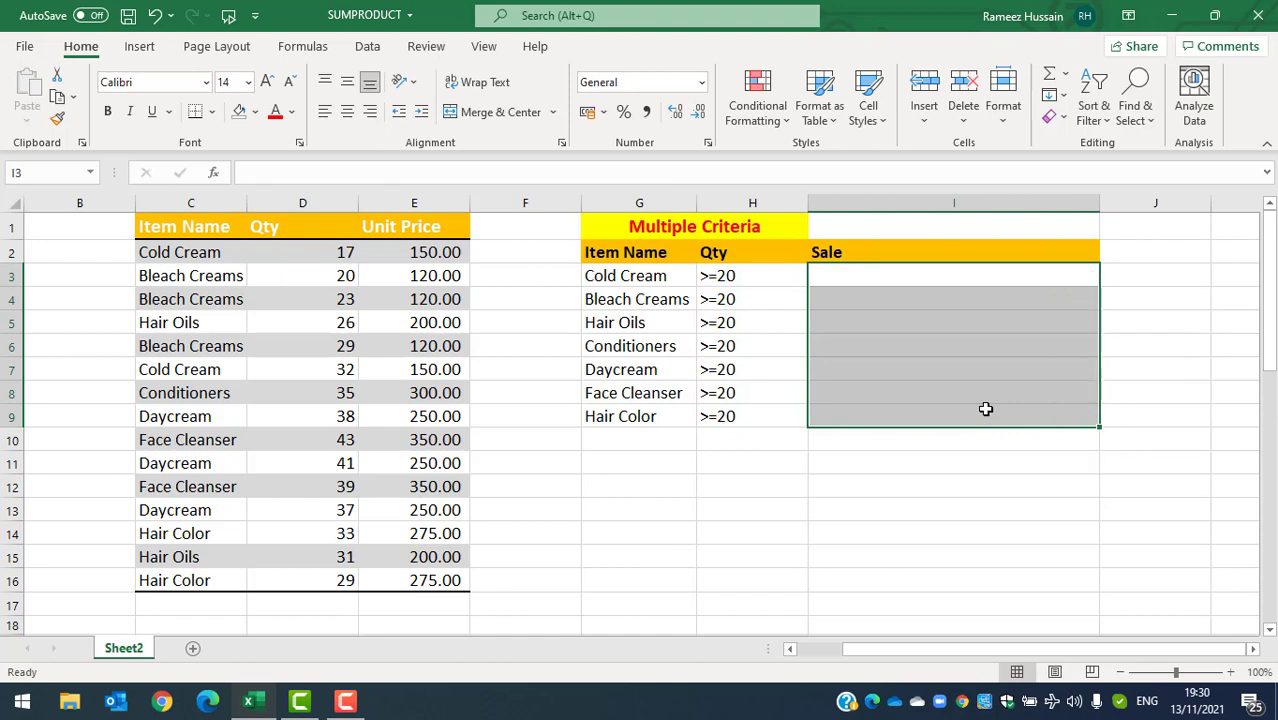
{"action": "left_click", "coordinate": [844, 274]}
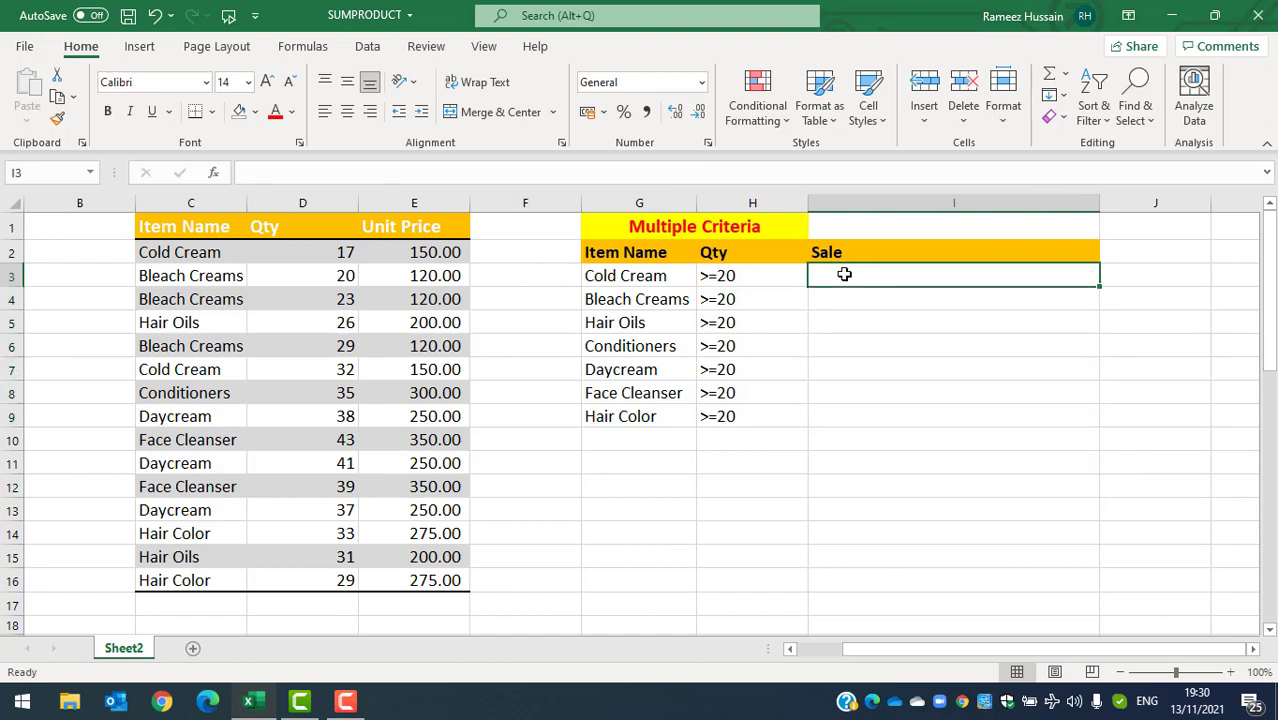
Start a new SUMPRODUCT formula in I3 with the Qty times Unit Price product (D2:D16*E2:E16).
{"action": "type", "text": "=sumpro"}
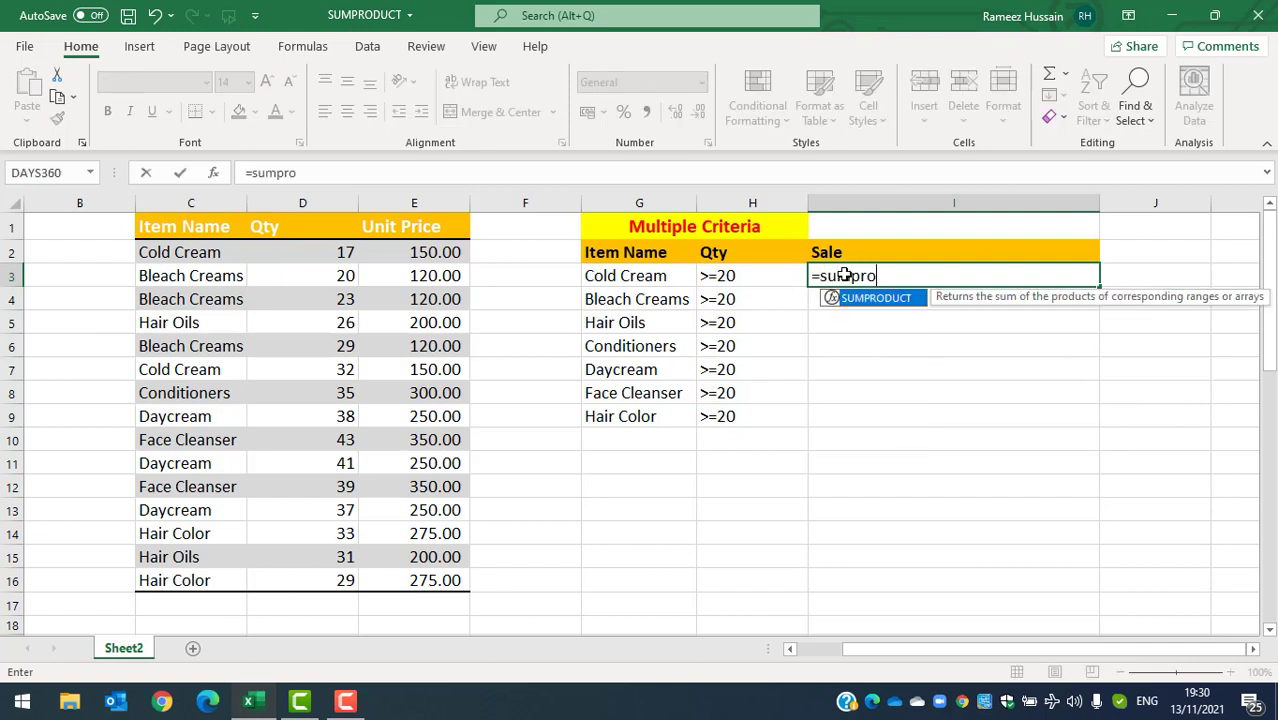
{"action": "type", "text": "duct"}
{"action": "key", "text": "Tab"}
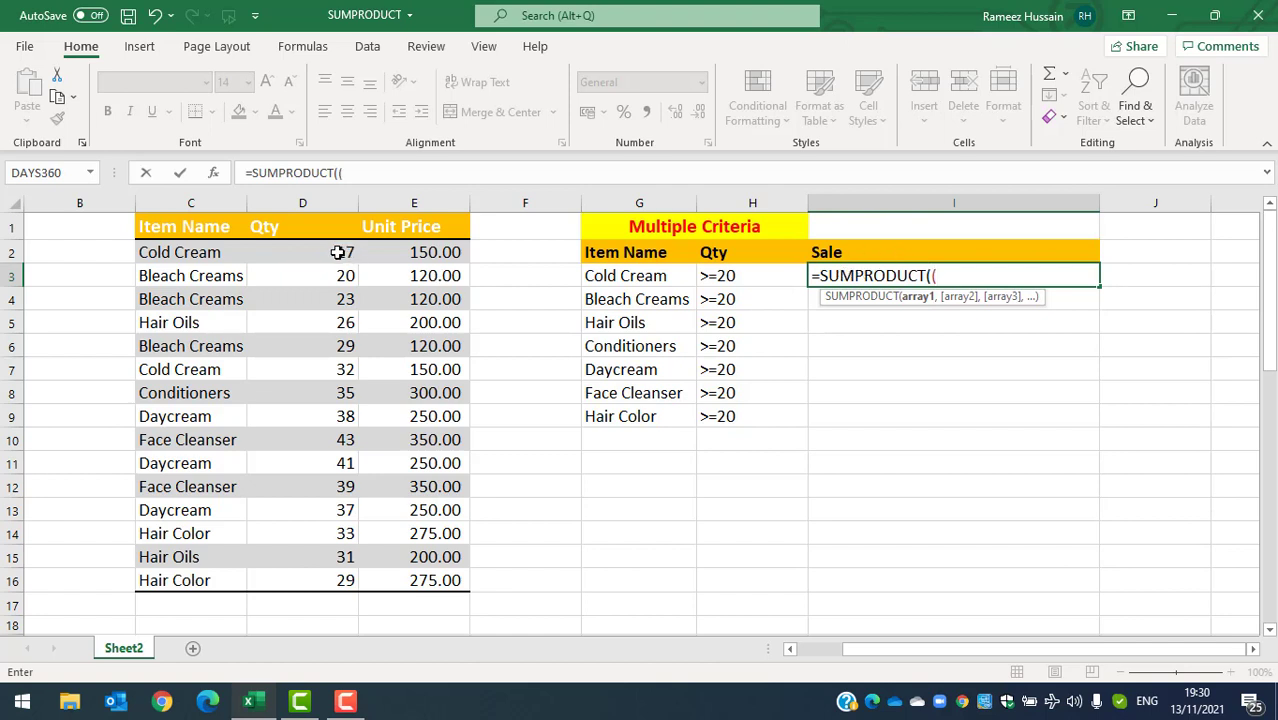
{"action": "left_click_drag", "start_coordinate": [338, 252], "coordinate": [342, 573]}
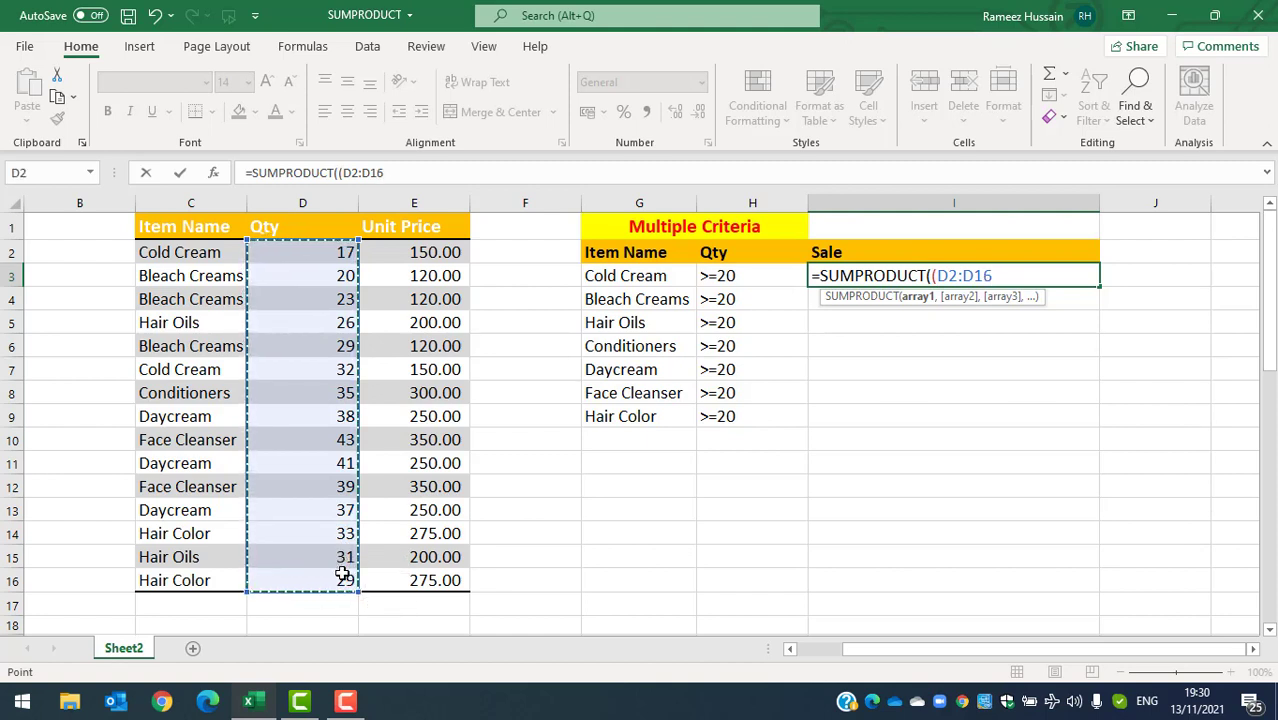
{"action": "type", "text": "*"}
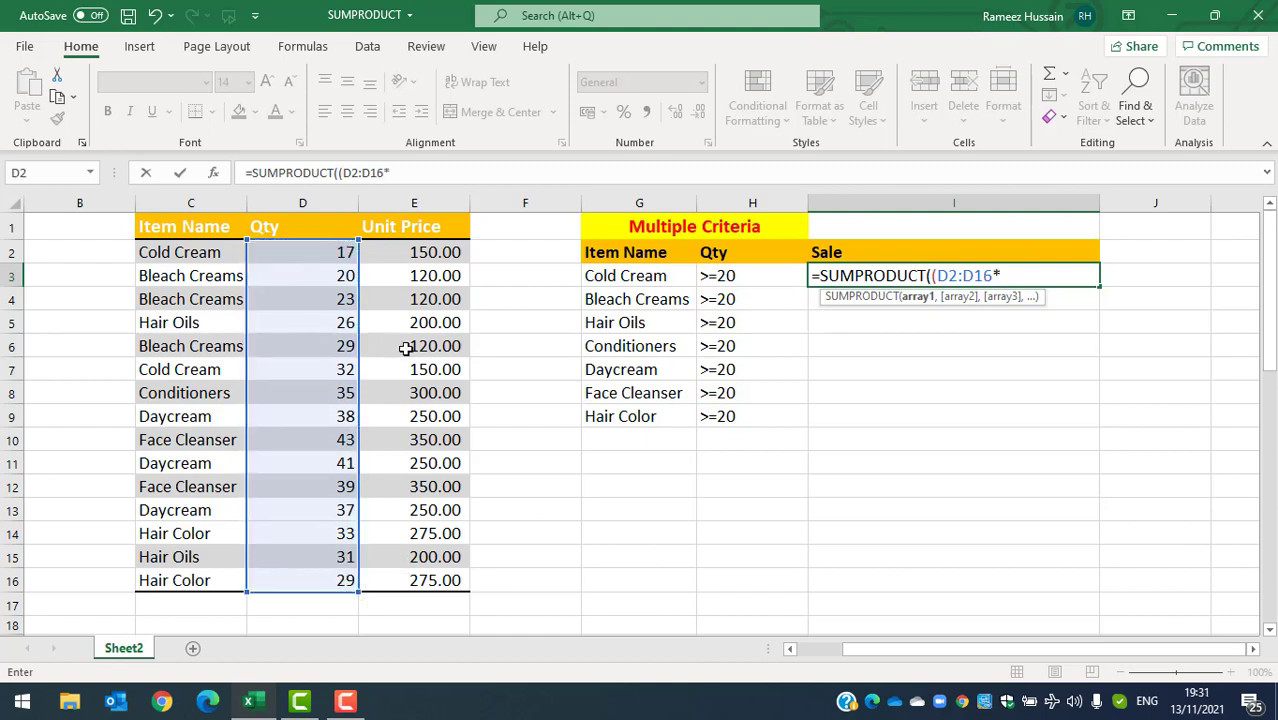
{"action": "left_click_drag", "start_coordinate": [422, 252], "coordinate": [420, 575]}
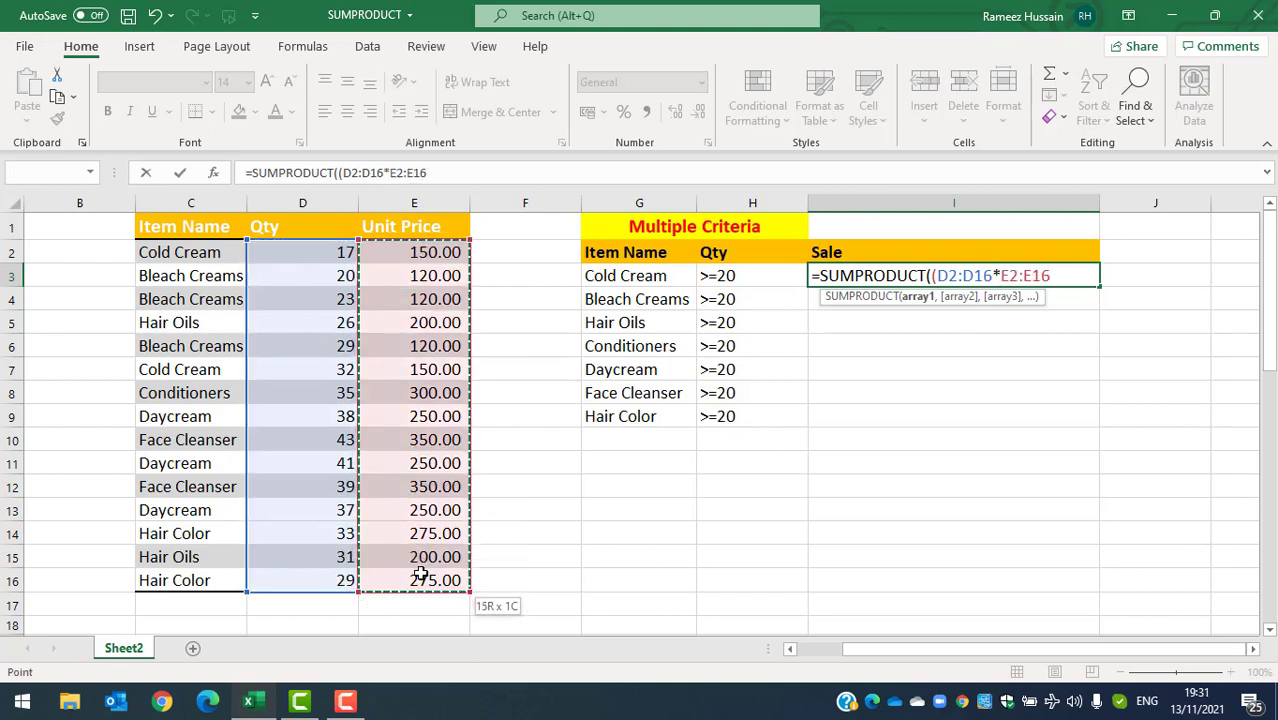
{"action": "type", "text": ")"}
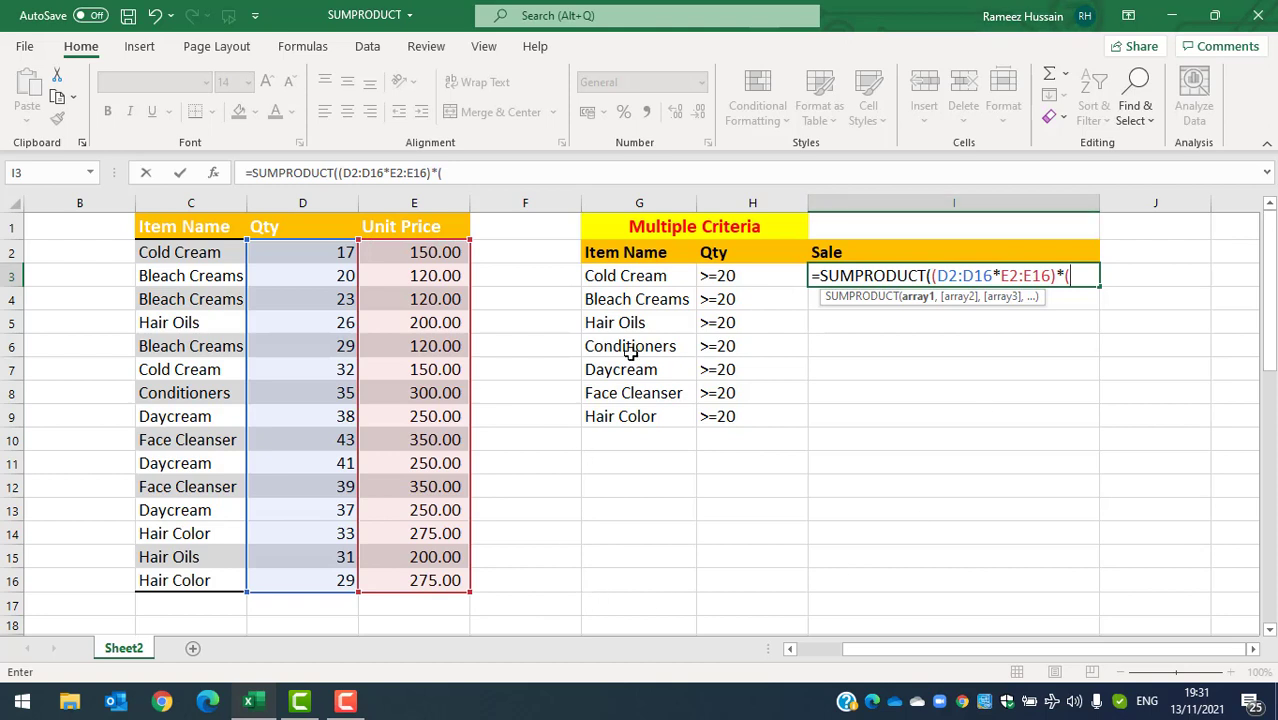
Extend the I3 formula with the item name condition *(C2:C16=G3).
{"action": "type", "text": "*("}
{"action": "left_click", "coordinate": [202, 253]}
{"action": "left_click_drag", "start_coordinate": [202, 298], "coordinate": [207, 576]}
{"action": "type", "text": "="}
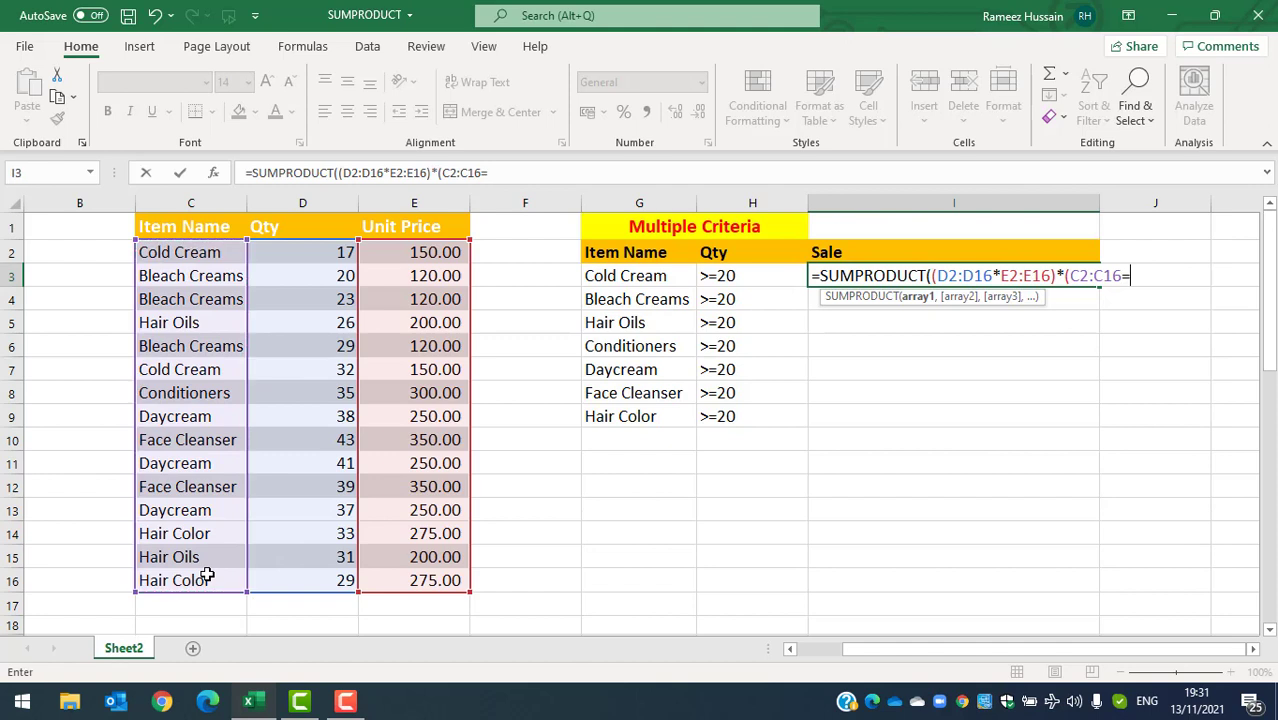
{"action": "left_click", "coordinate": [622, 277]}
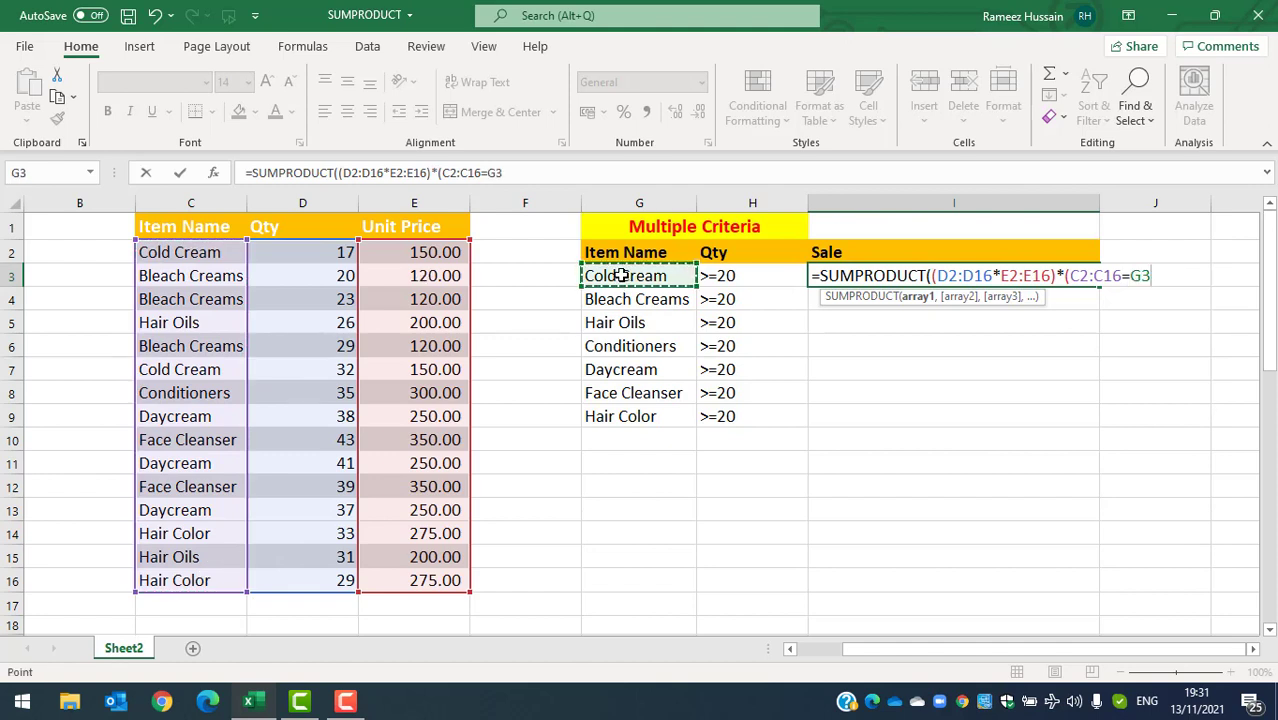
{"action": "type", "text": ")"}
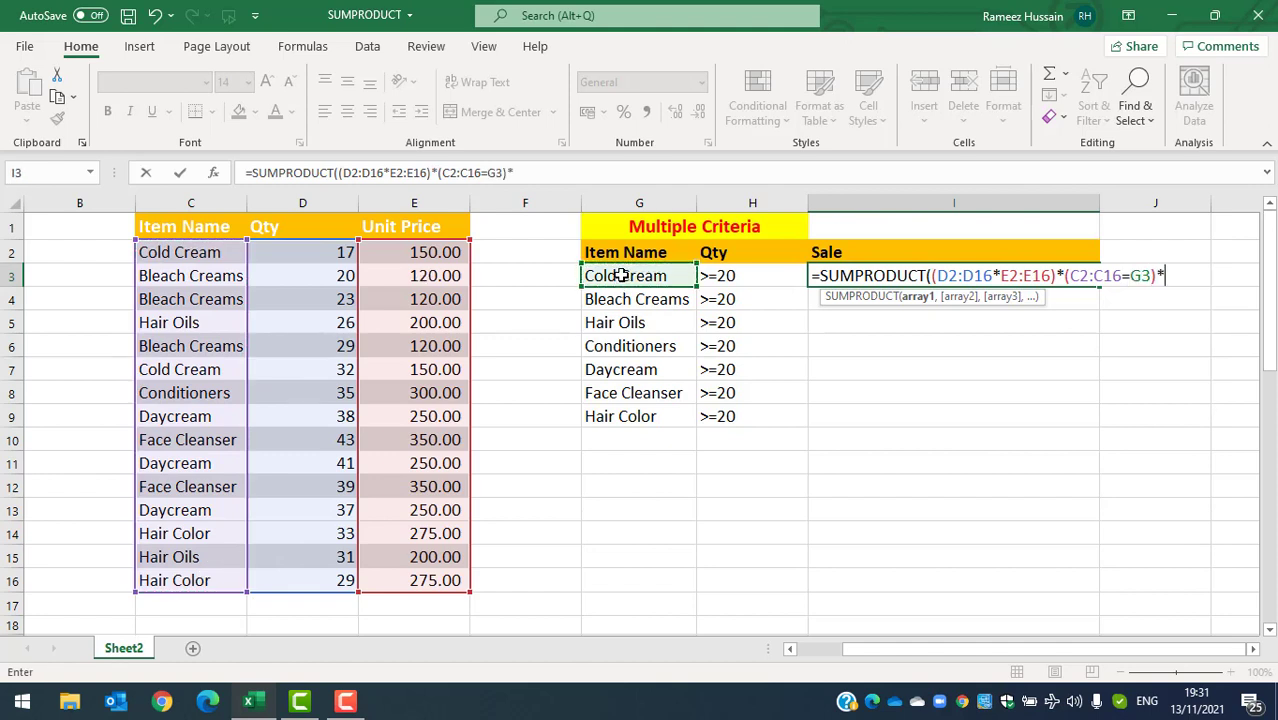
Add the quantity condition *(D2:D16>=20) to the I3 formula and close the SUMPRODUCT function.
{"action": "type", "text": "*("}
{"action": "left_click", "coordinate": [308, 253]}
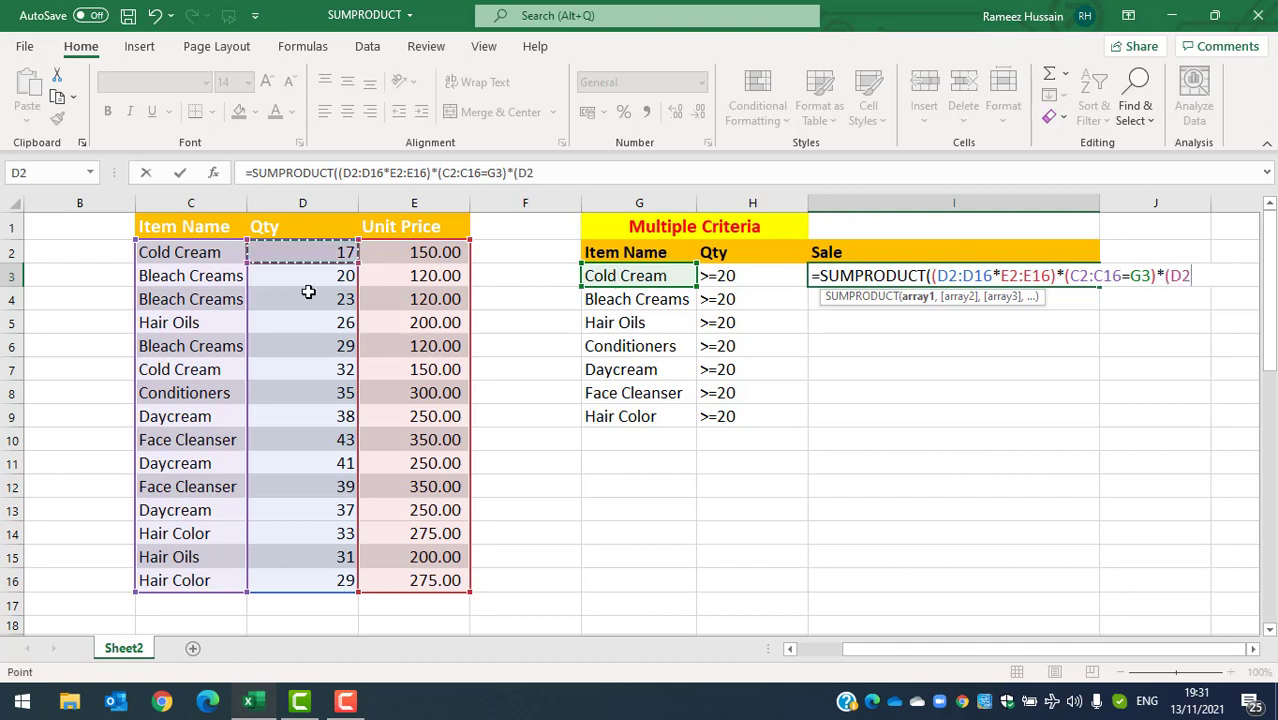
{"action": "left_click_drag", "start_coordinate": [308, 291], "coordinate": [314, 574]}
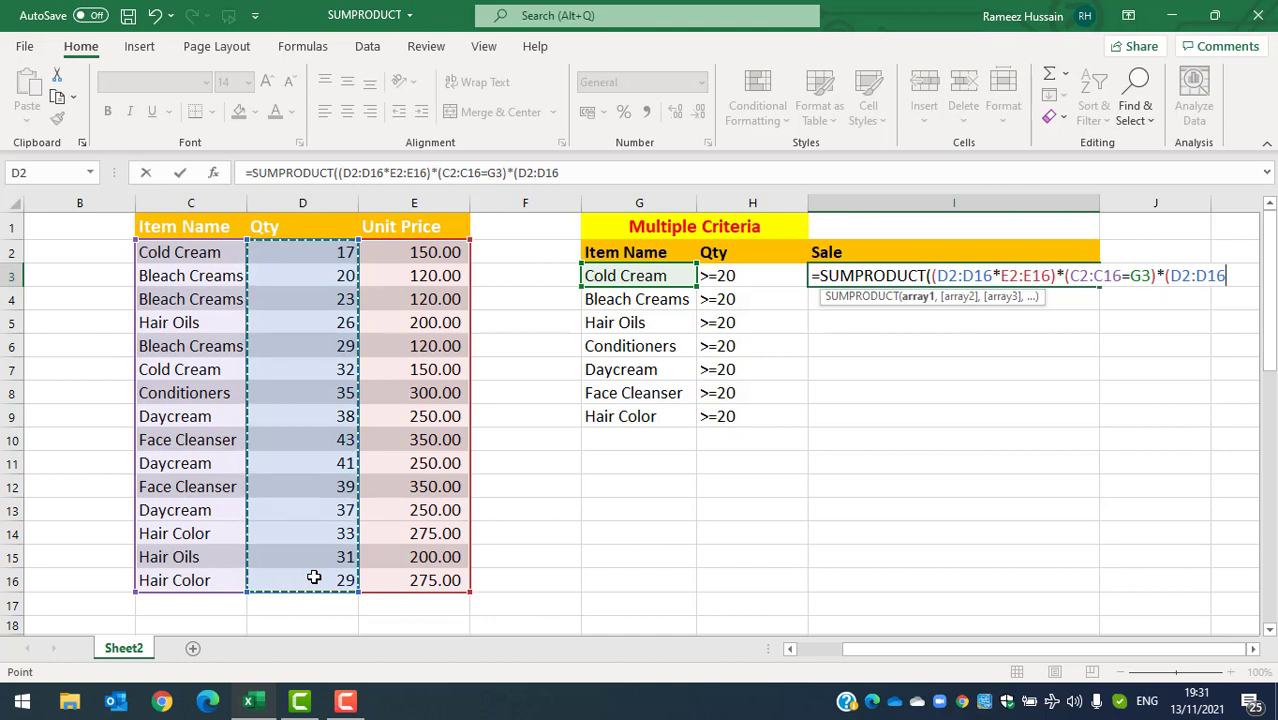
{"action": "type", "text": ">="}
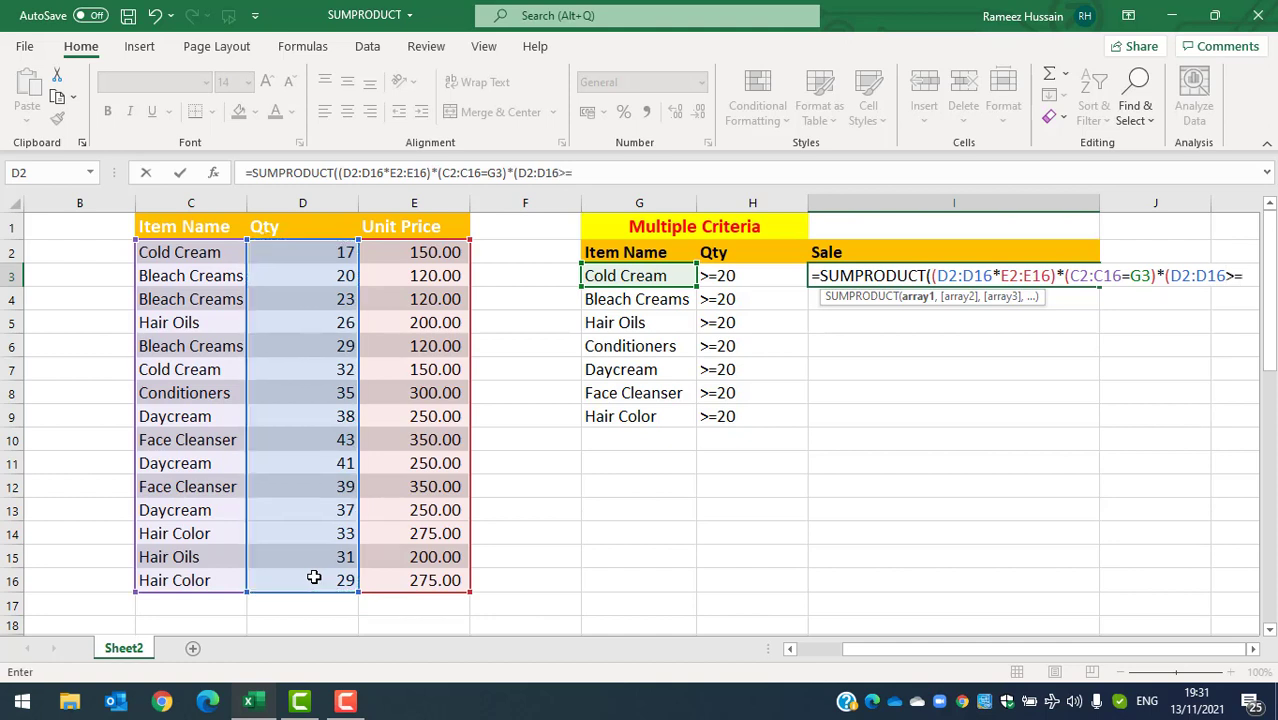
{"action": "type", "text": "20"}
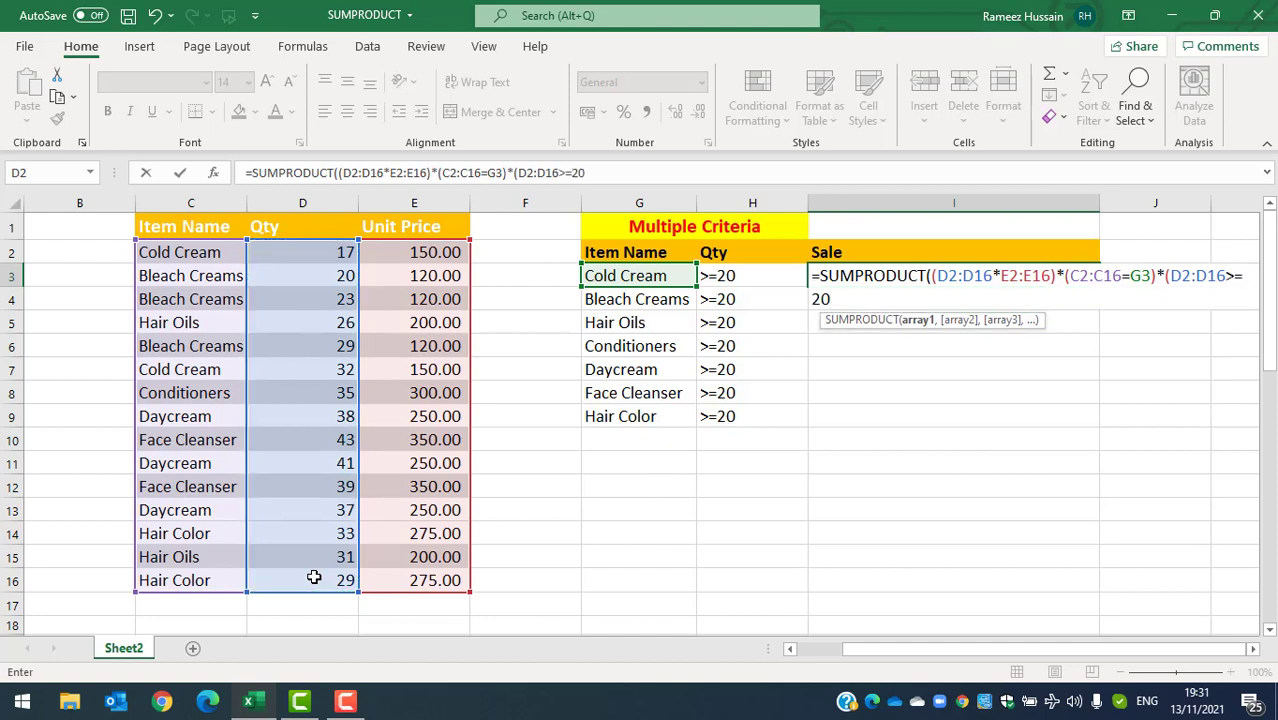
{"action": "type", "text": "))"}
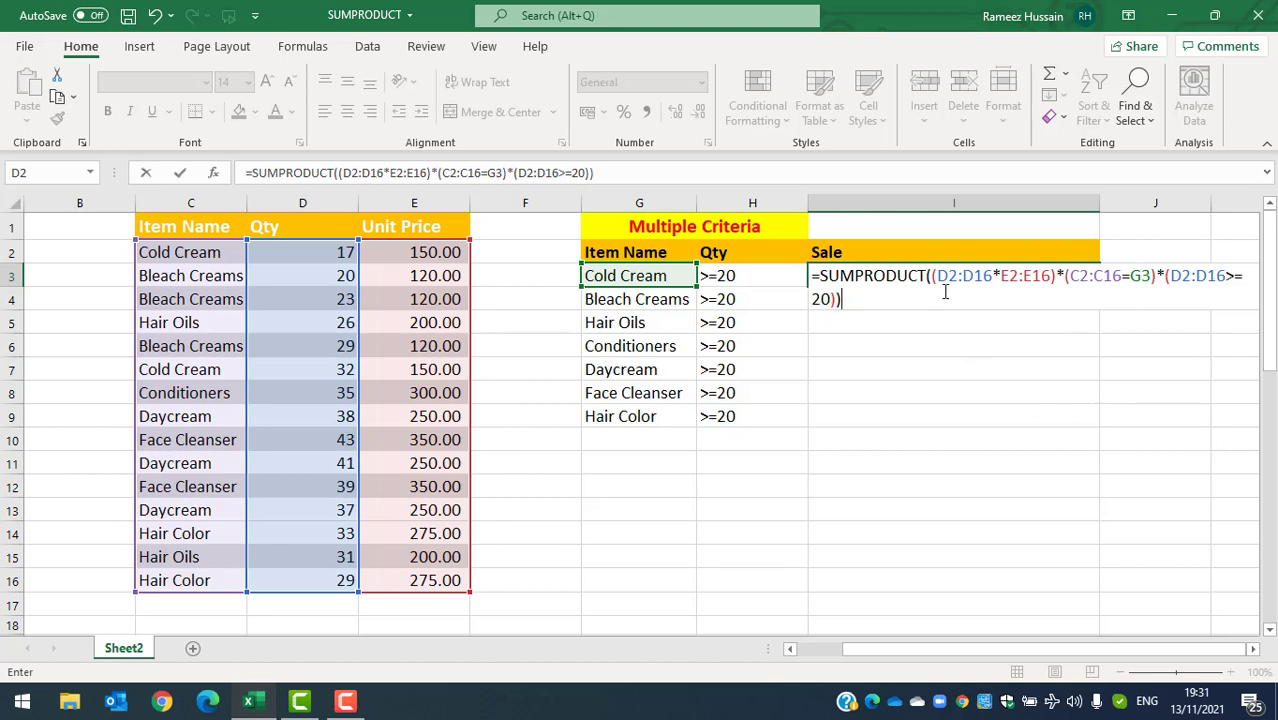
Make both D2:D16 ranges, E2:E16 and C2:C16 absolute in the I3 formula, keeping G3 relative, and fill it down to I9.
{"action": "left_click_drag", "start_coordinate": [940, 280], "coordinate": [991, 281]}
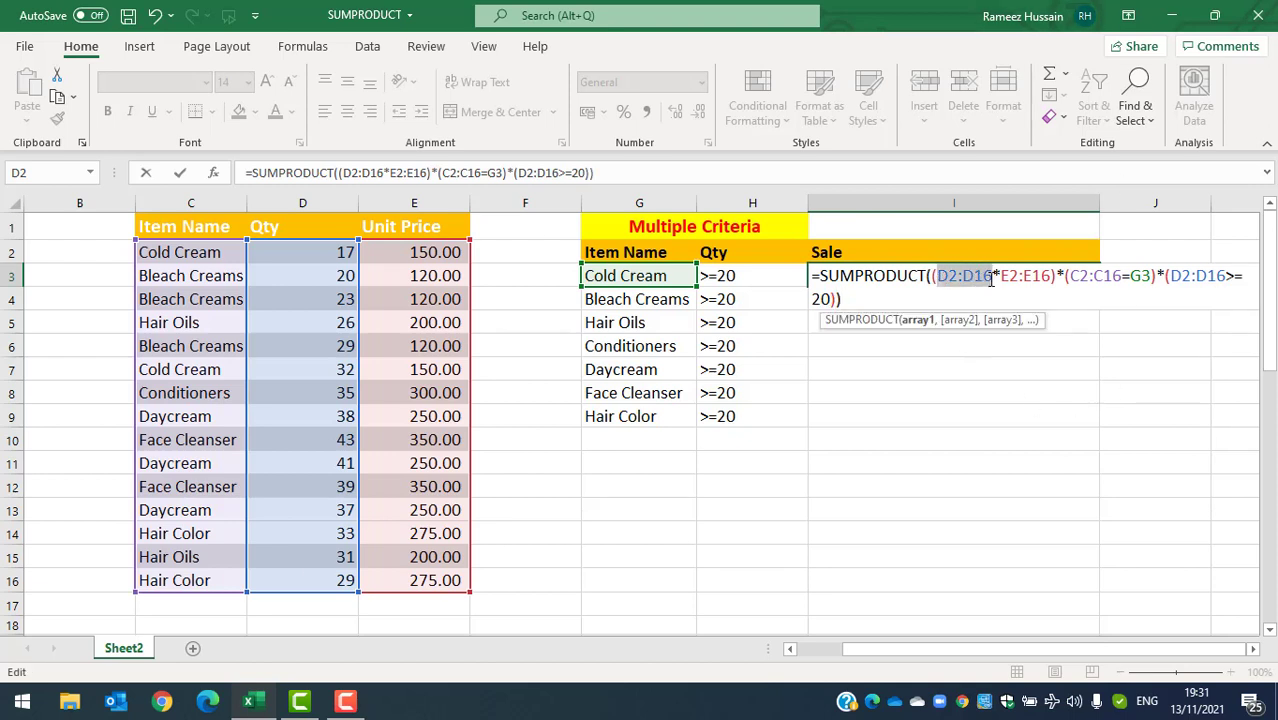
{"action": "key", "text": "F4"}
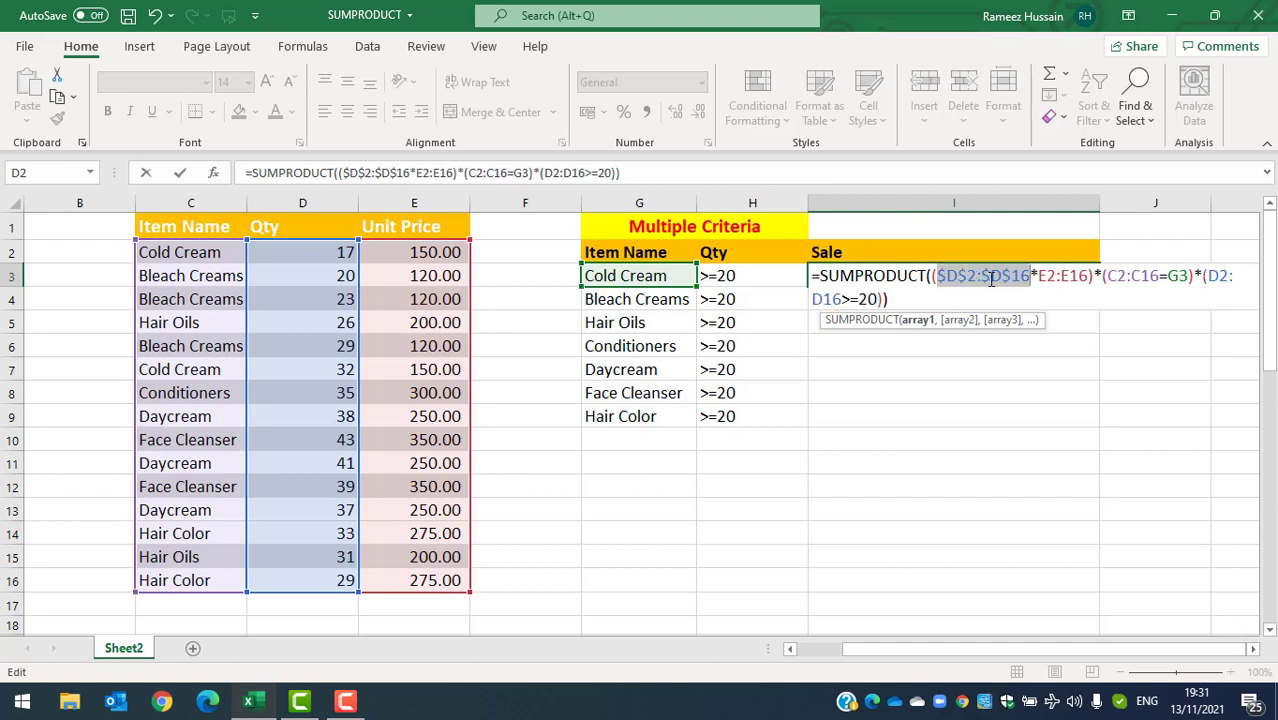
{"action": "left_click_drag", "start_coordinate": [1037, 281], "coordinate": [1088, 285]}
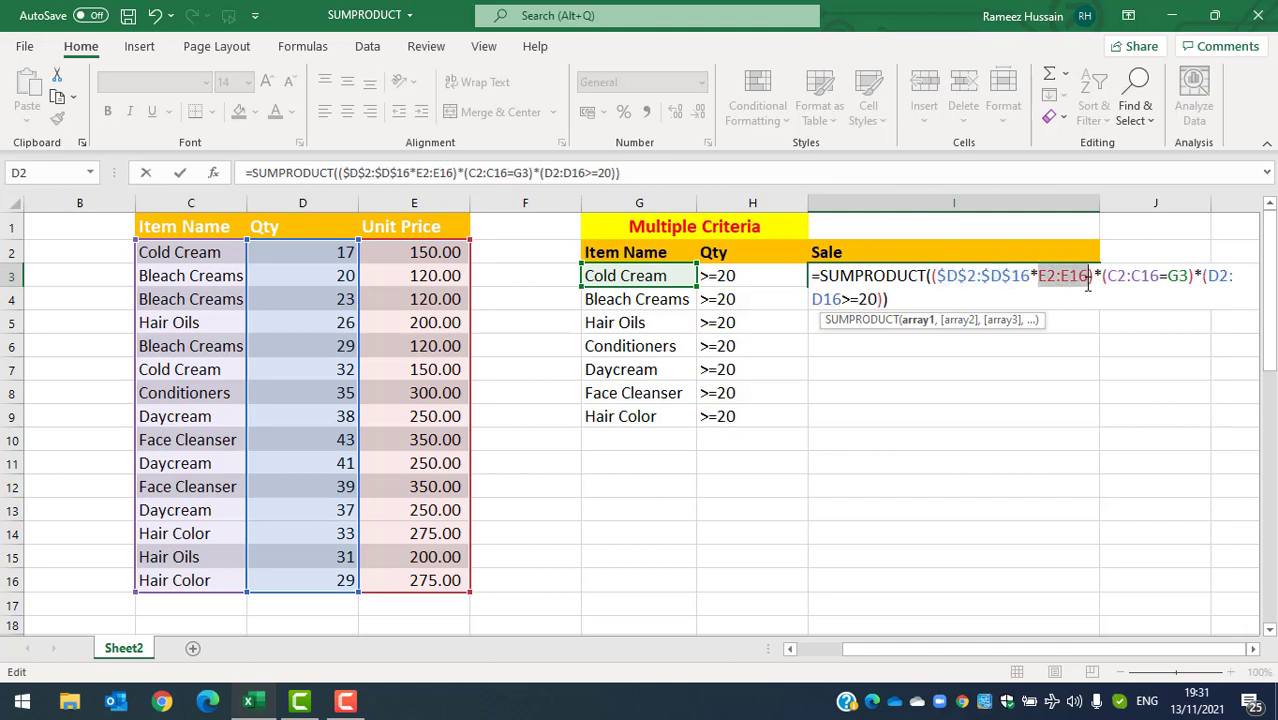
{"action": "key", "text": "F4"}
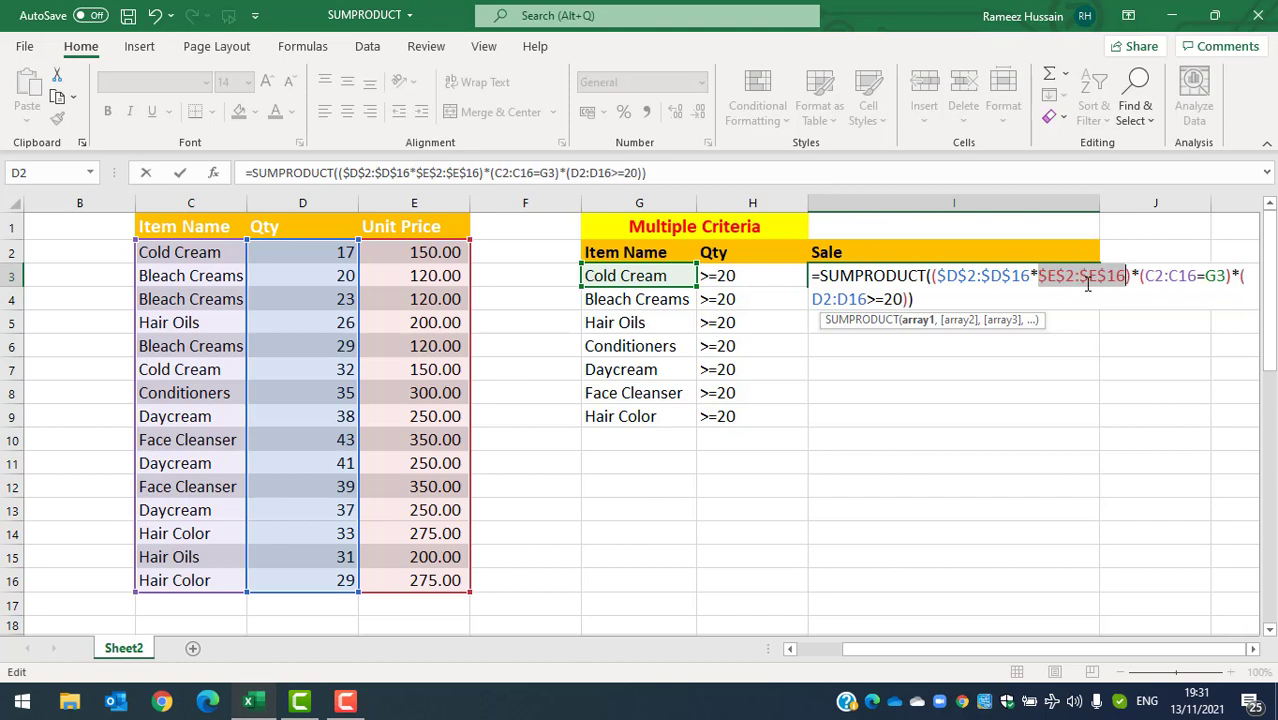
{"action": "left_click_drag", "start_coordinate": [1144, 280], "coordinate": [1198, 282]}
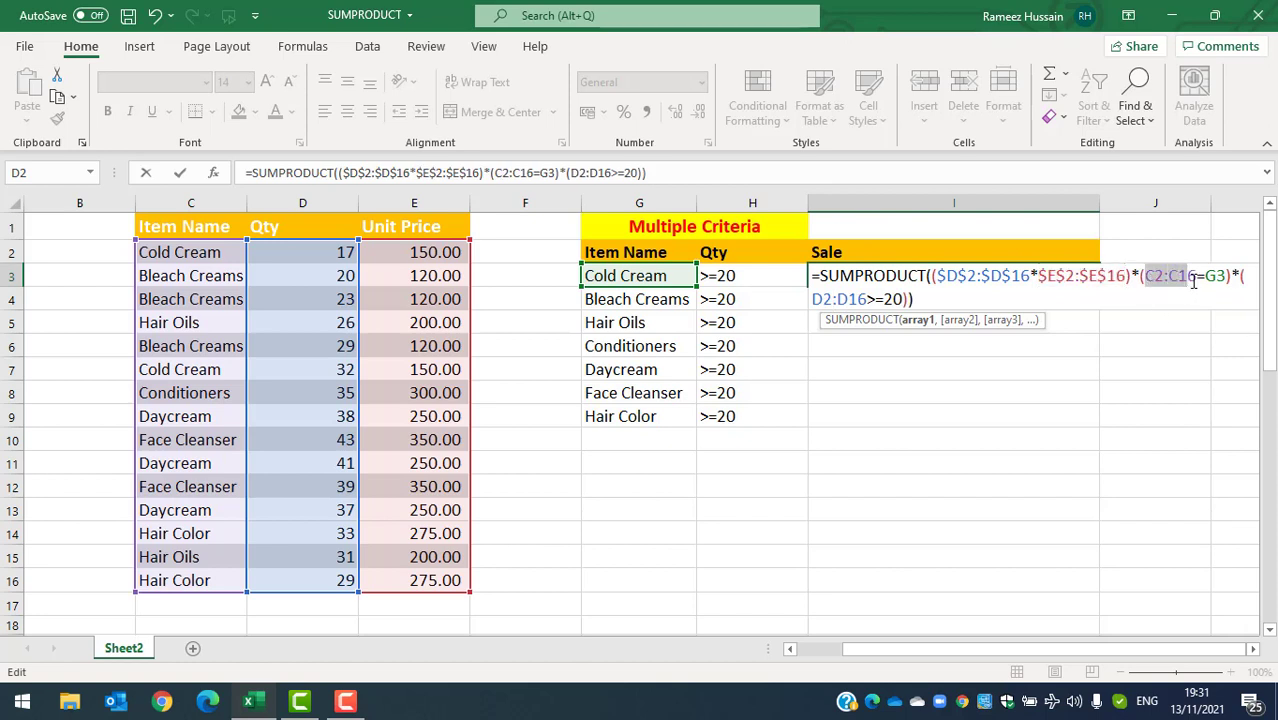
{"action": "key", "text": "F4"}
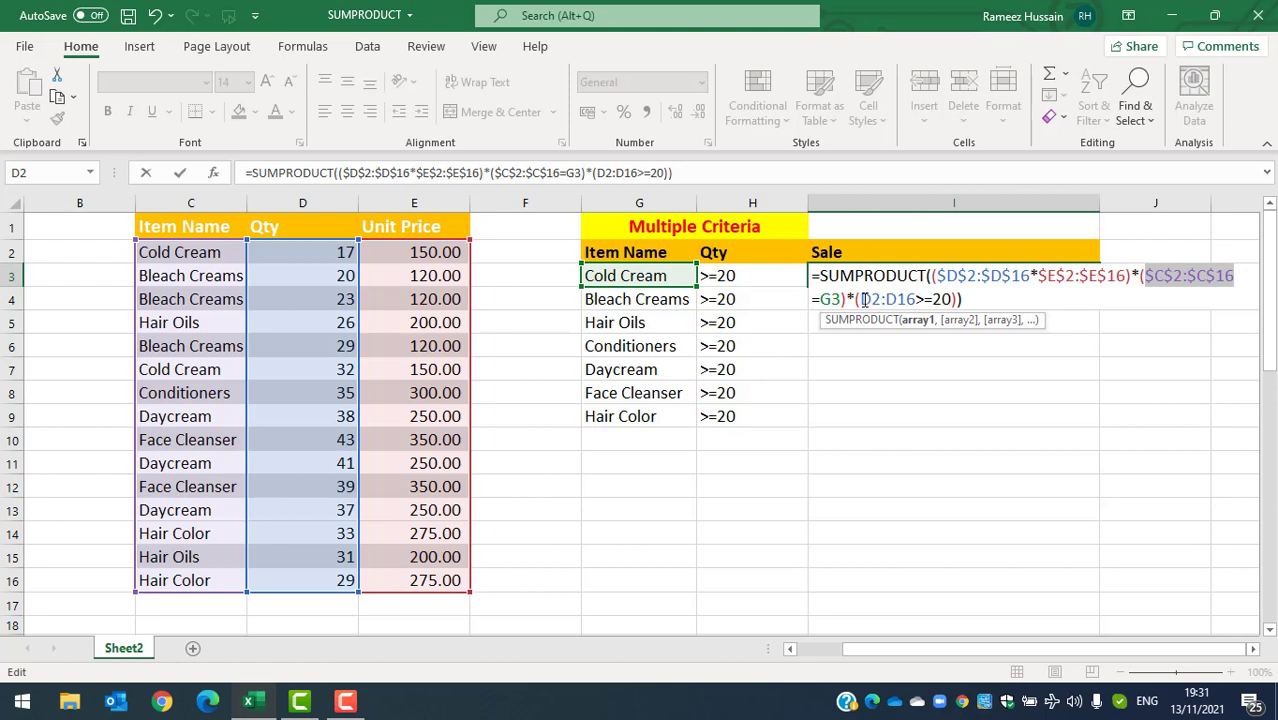
{"action": "left_click_drag", "start_coordinate": [860, 299], "coordinate": [917, 299]}
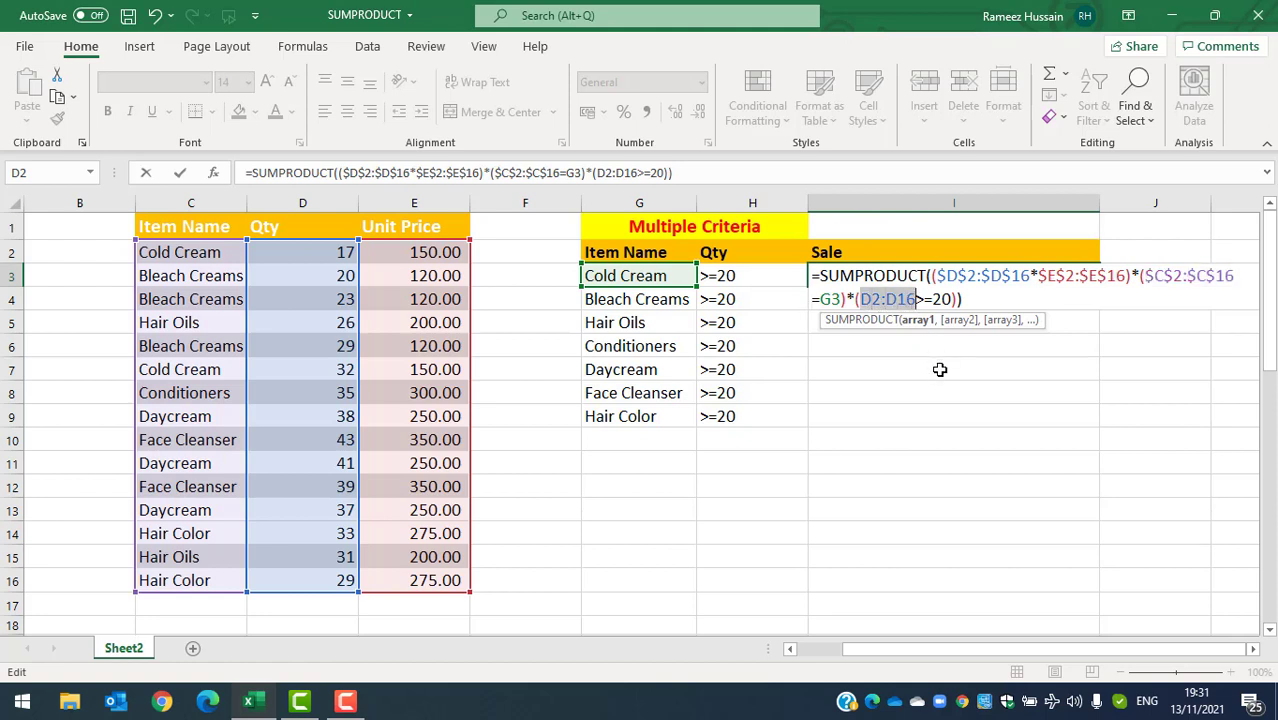
{"action": "key", "text": "F4"}
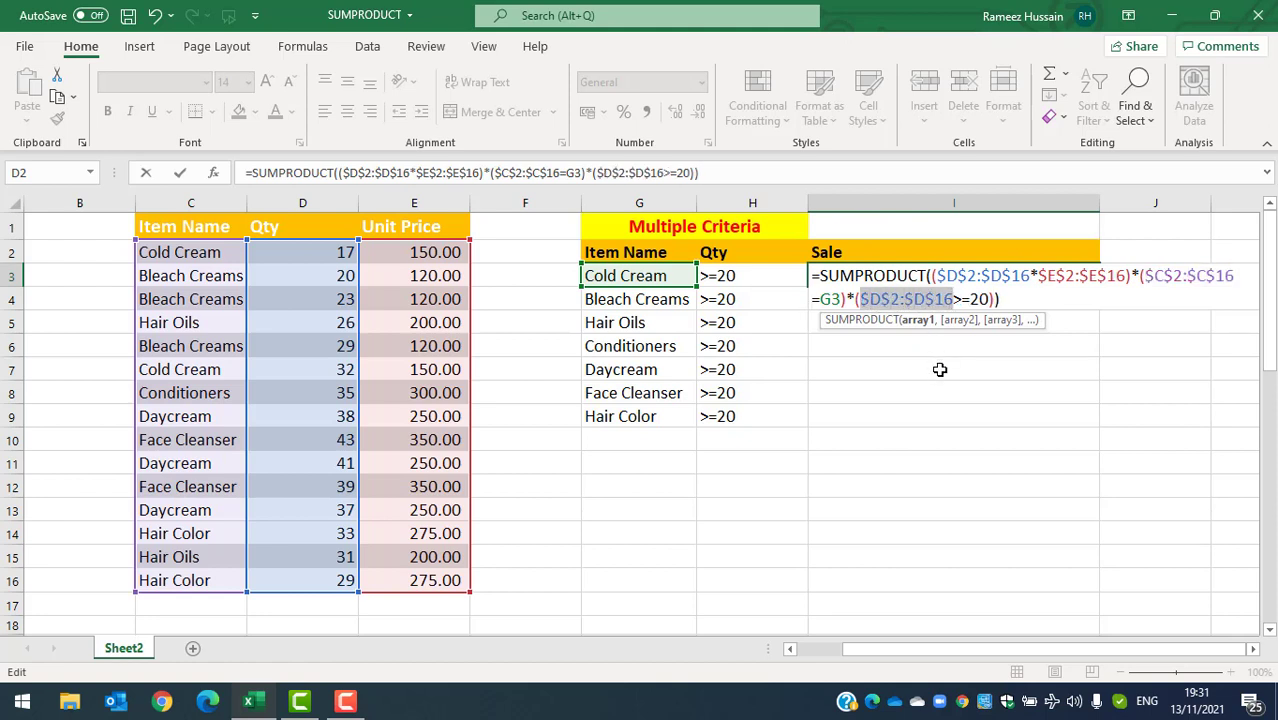
{"action": "key", "text": "Return"}
{"action": "left_click", "coordinate": [1030, 285]}
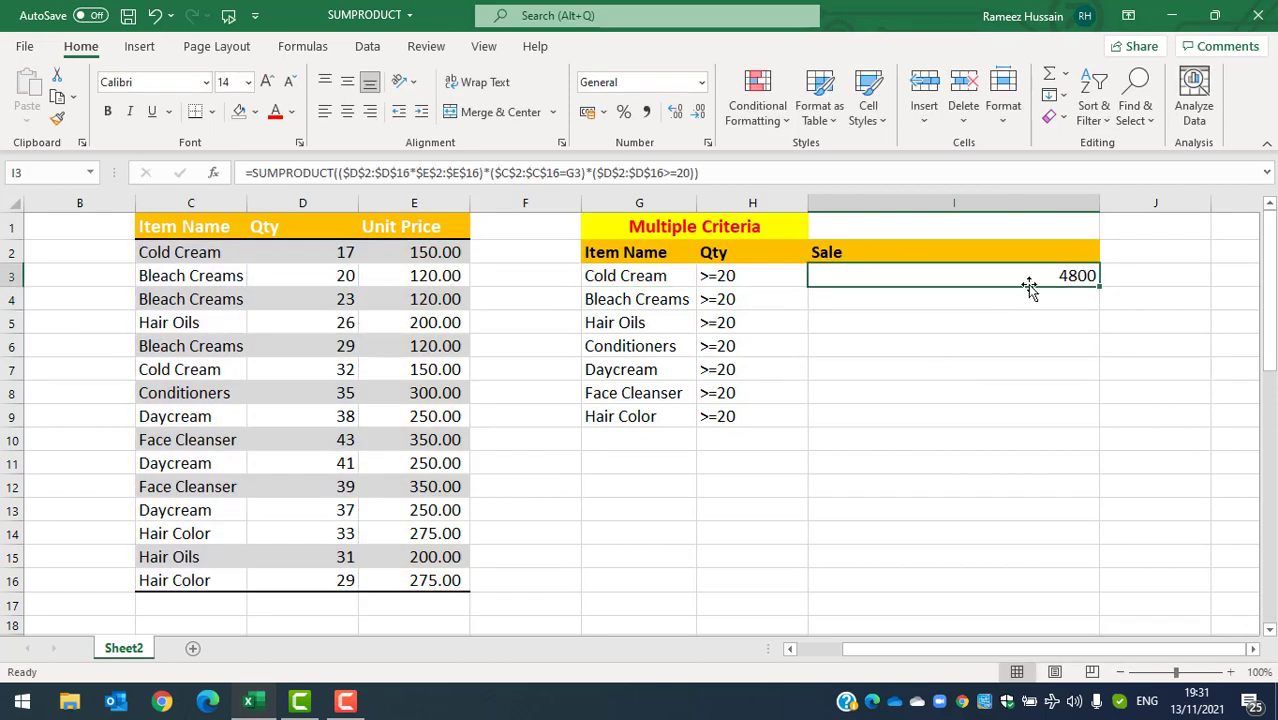
{"action": "double_click", "coordinate": [1097, 285]}
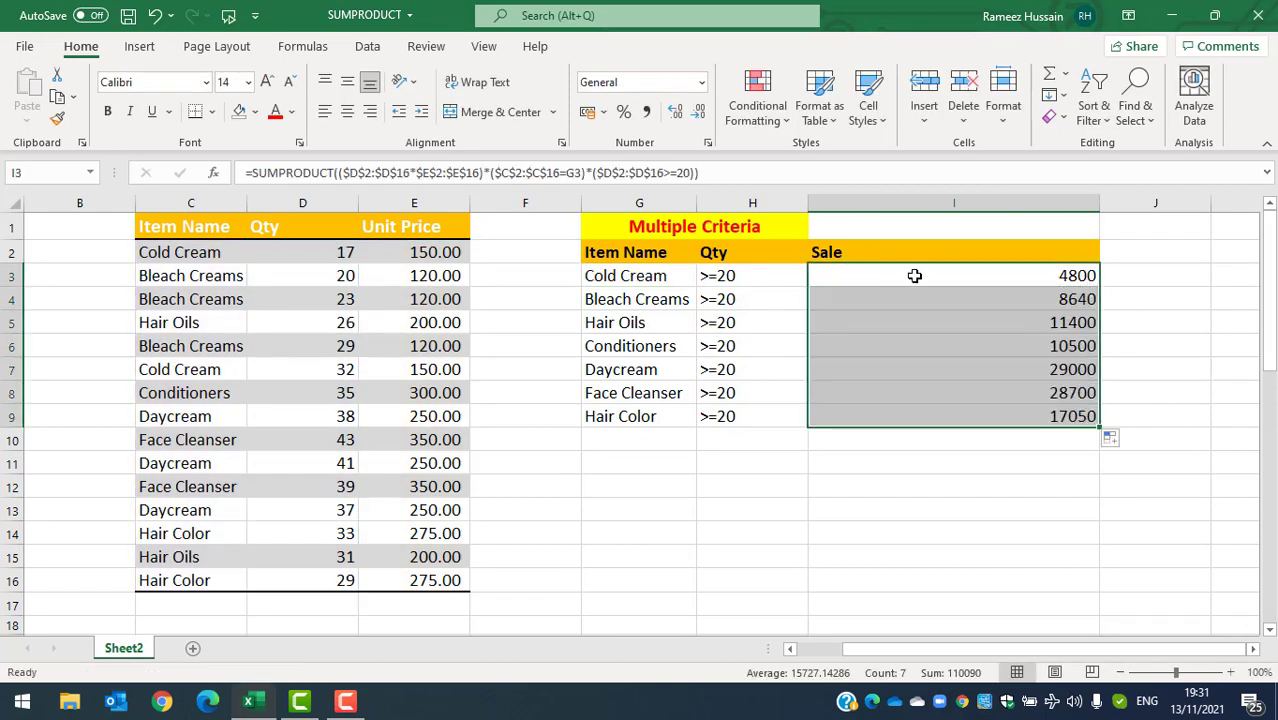